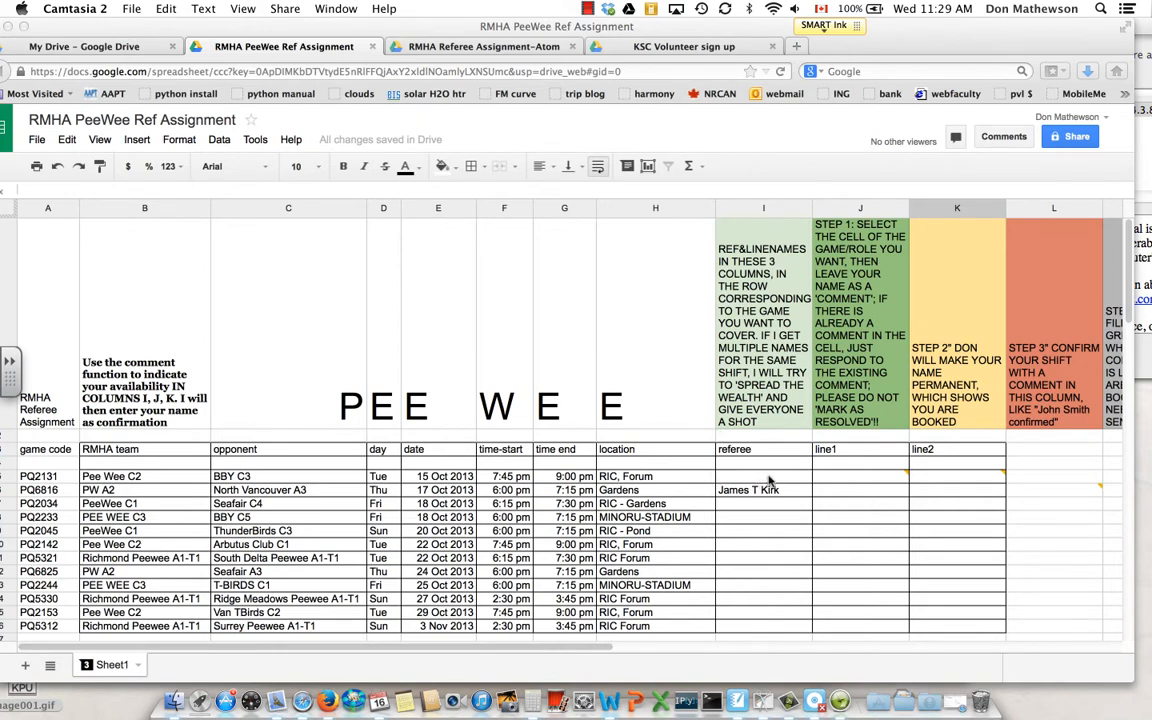
- Comment your name on game PQ2131's referee cell to volunteer as referee
{"action": "left_click", "coordinate": [768, 481]}
{"action": "left_click", "coordinate": [760, 478]}
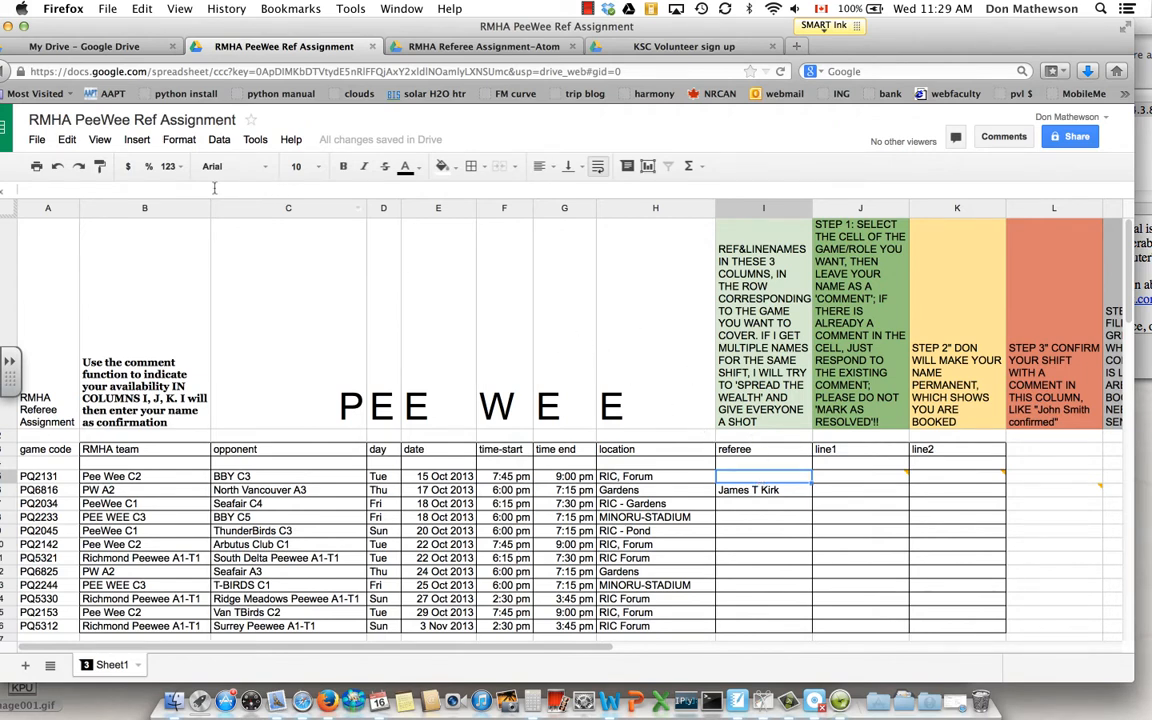
{"action": "left_click", "coordinate": [133, 142]}
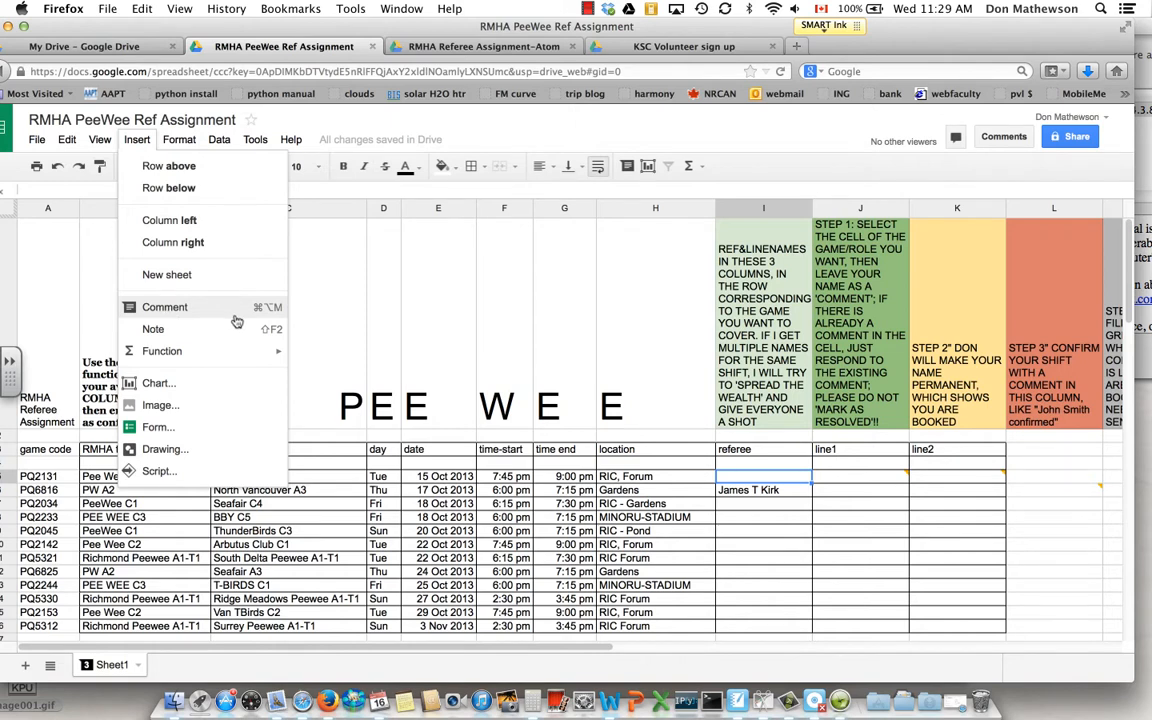
{"action": "left_click", "coordinate": [551, 125]}
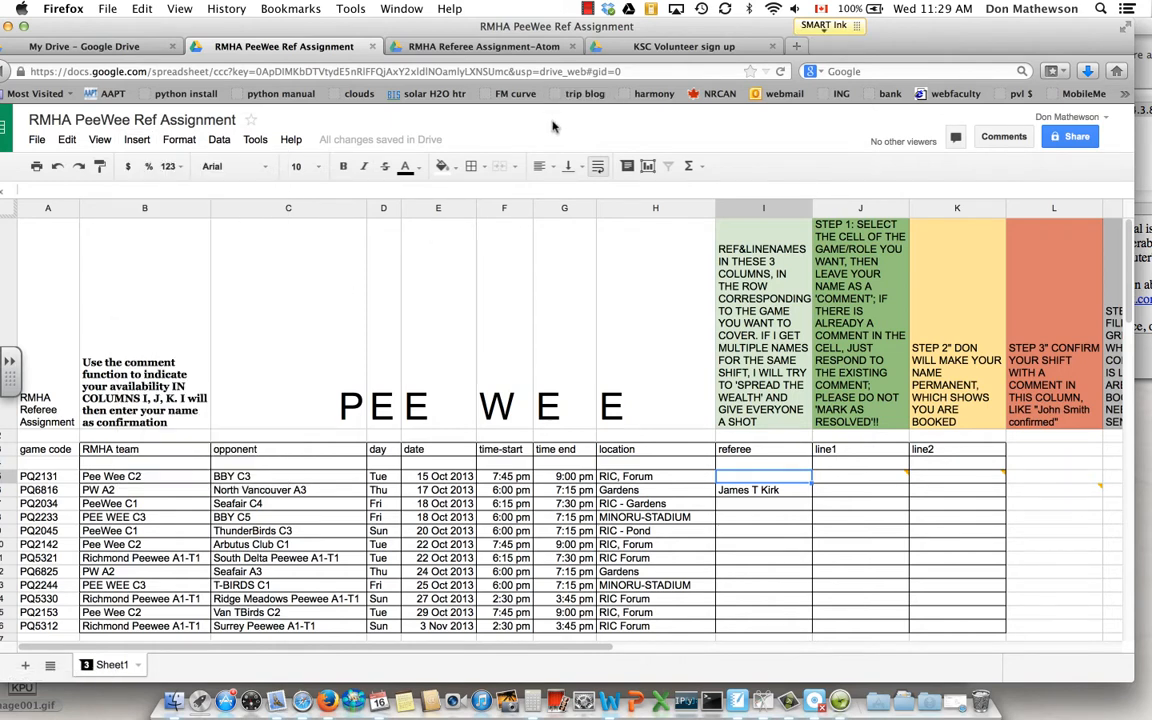
{"action": "left_click", "coordinate": [627, 166]}
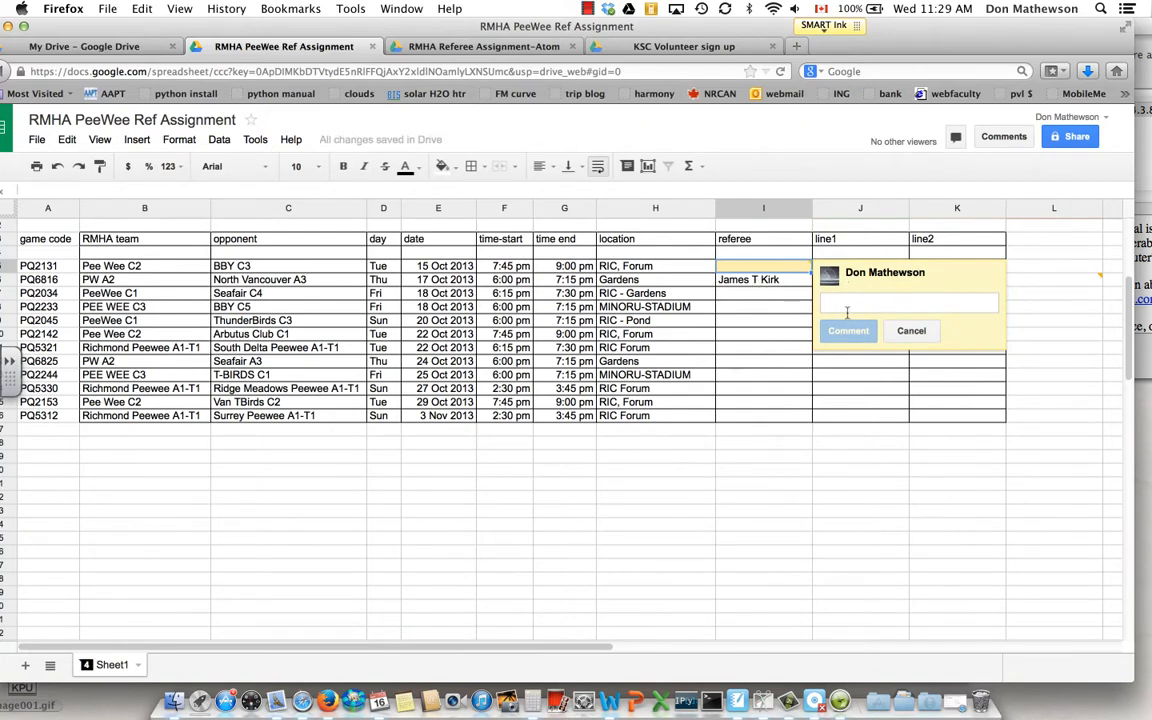
{"action": "type", "text": "Don Mathewson"}
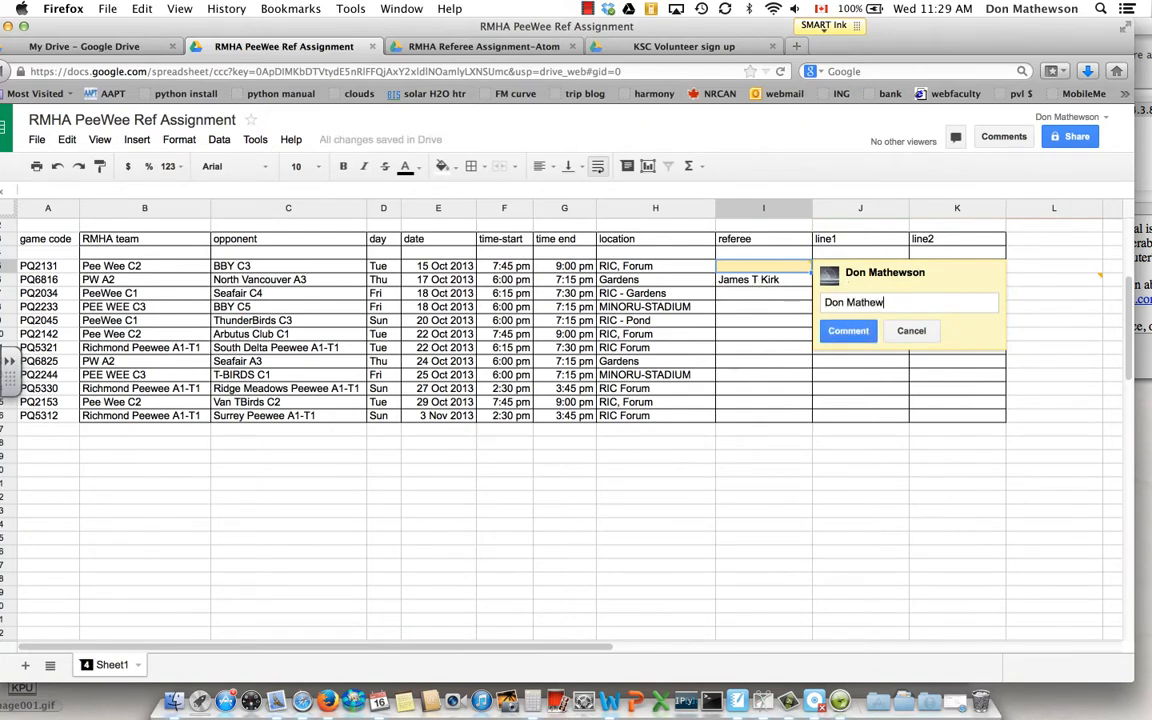
{"action": "left_click", "coordinate": [845, 331]}
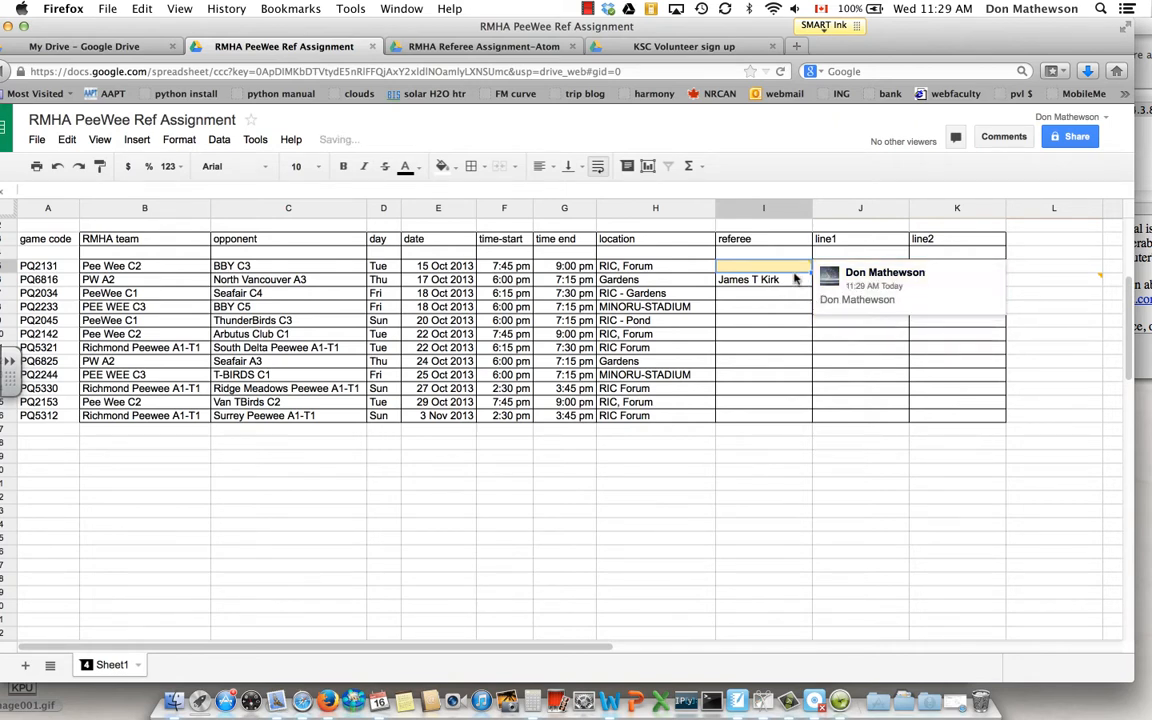
{"action": "left_click", "coordinate": [770, 442]}
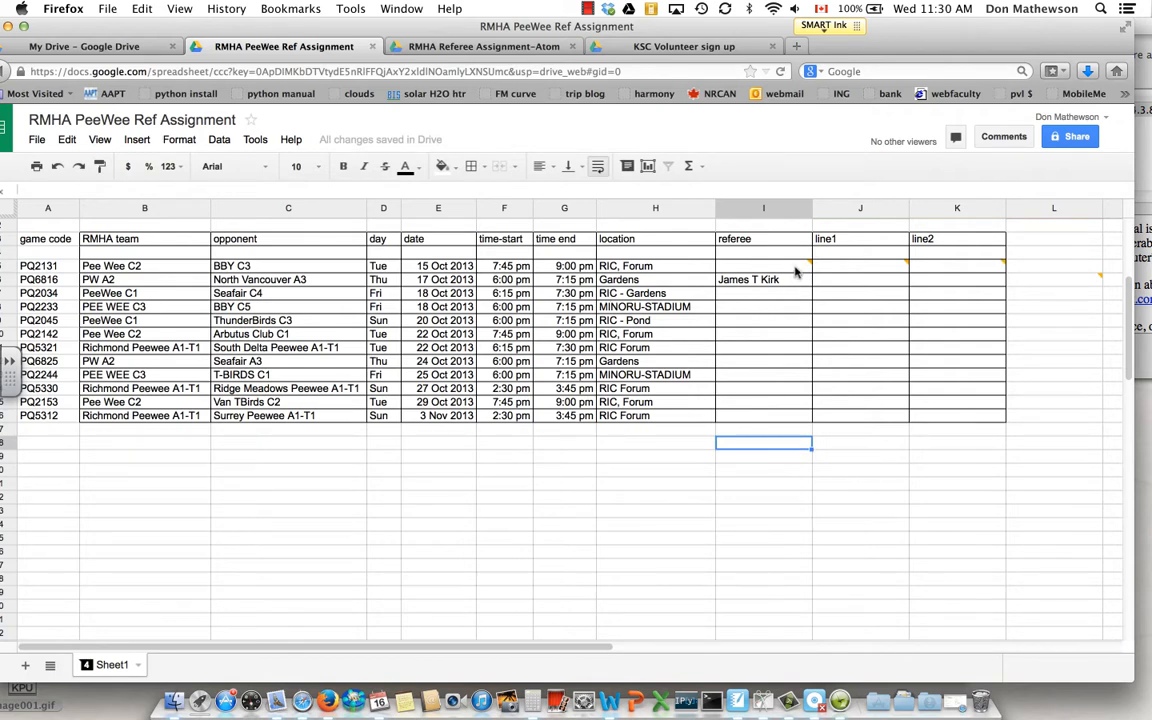
- Reply with your full name in the line1 comment thread of game PQ2131
{"action": "left_click", "coordinate": [835, 266]}
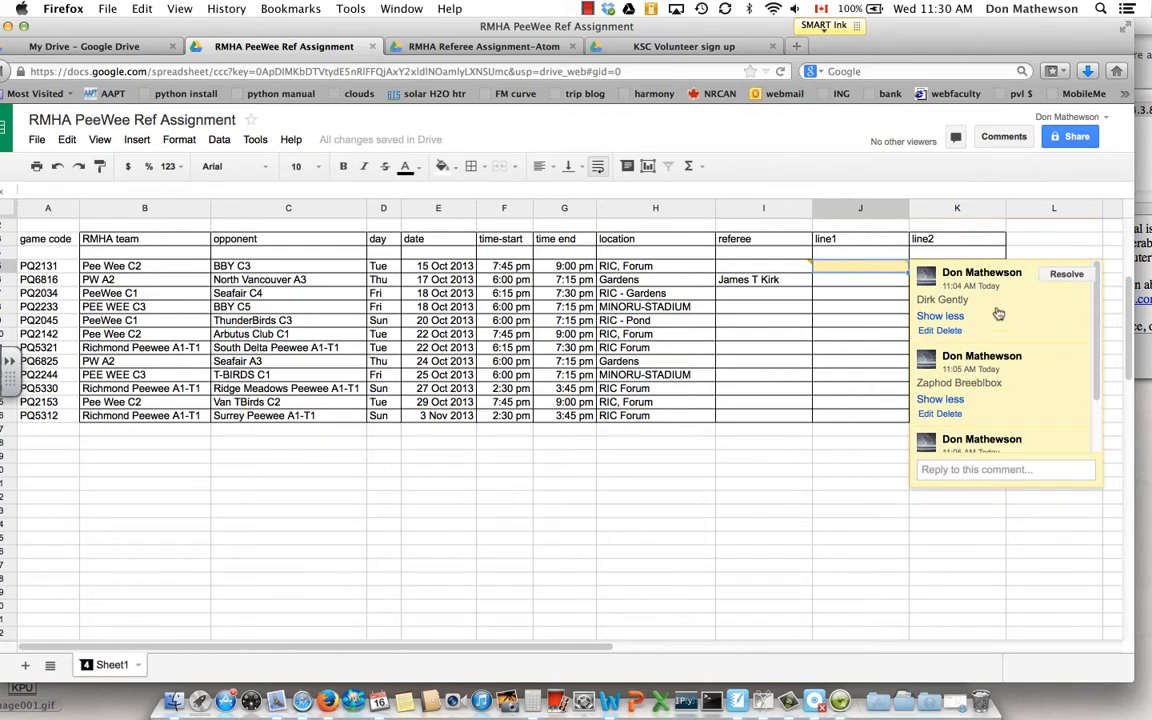
{"action": "scroll", "coordinate": [998, 314], "scroll_direction": "down", "scroll_amount": 1}
{"action": "scroll", "coordinate": [998, 314], "scroll_direction": "down", "scroll_amount": 2}
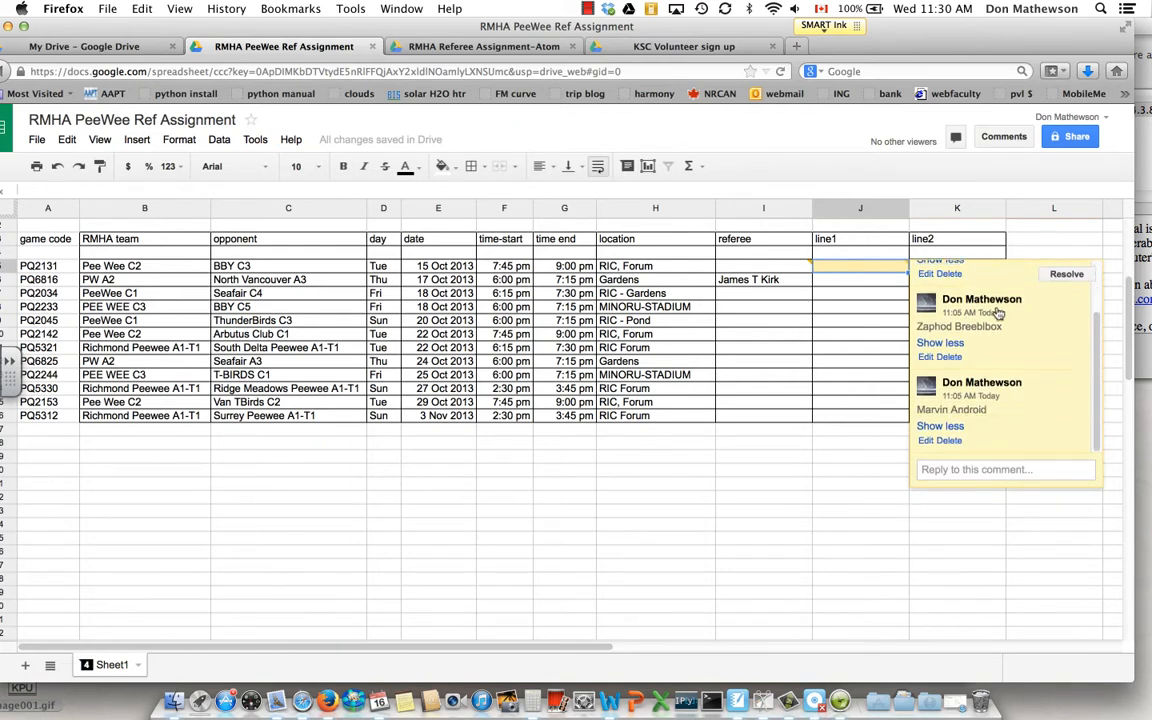
{"action": "left_click", "coordinate": [962, 467]}
{"action": "type", "text": "Don M"}
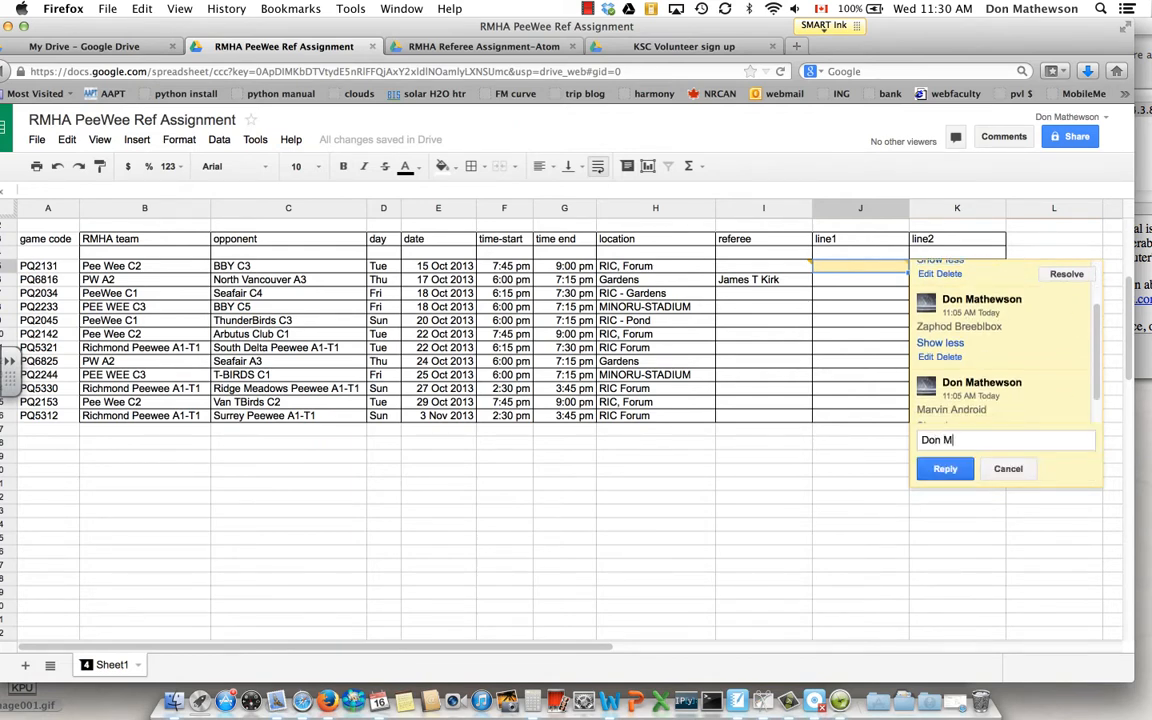
{"action": "type", "text": "athewson"}
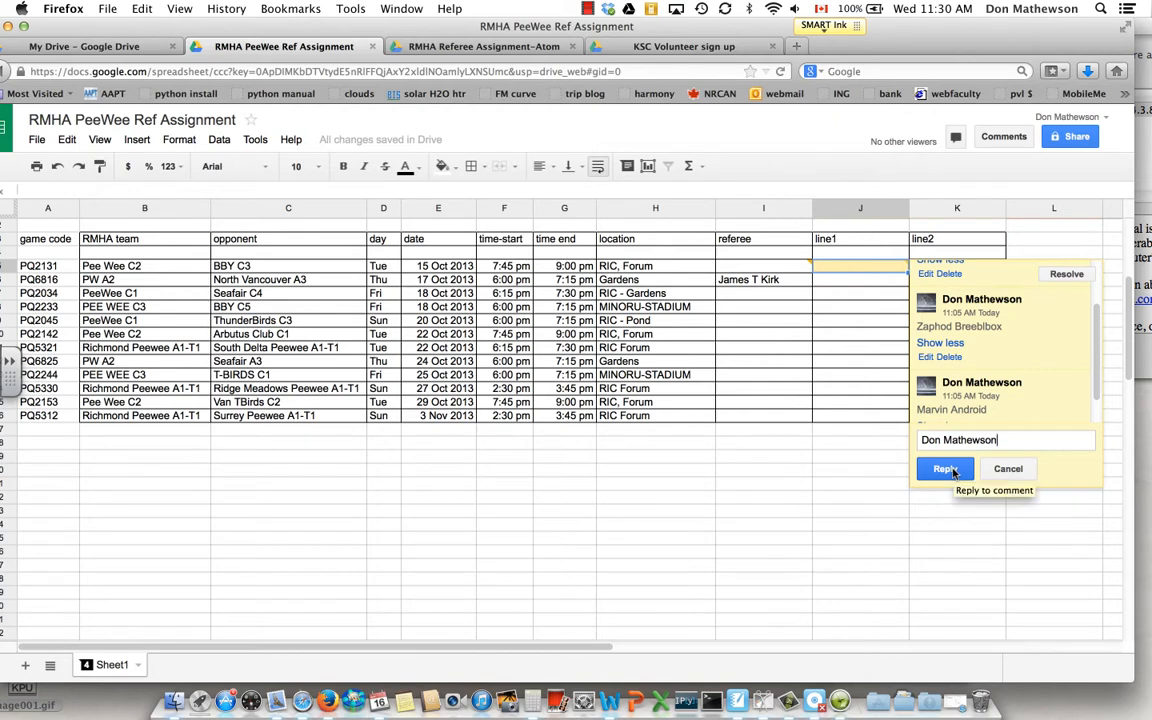
{"action": "left_click", "coordinate": [948, 470]}
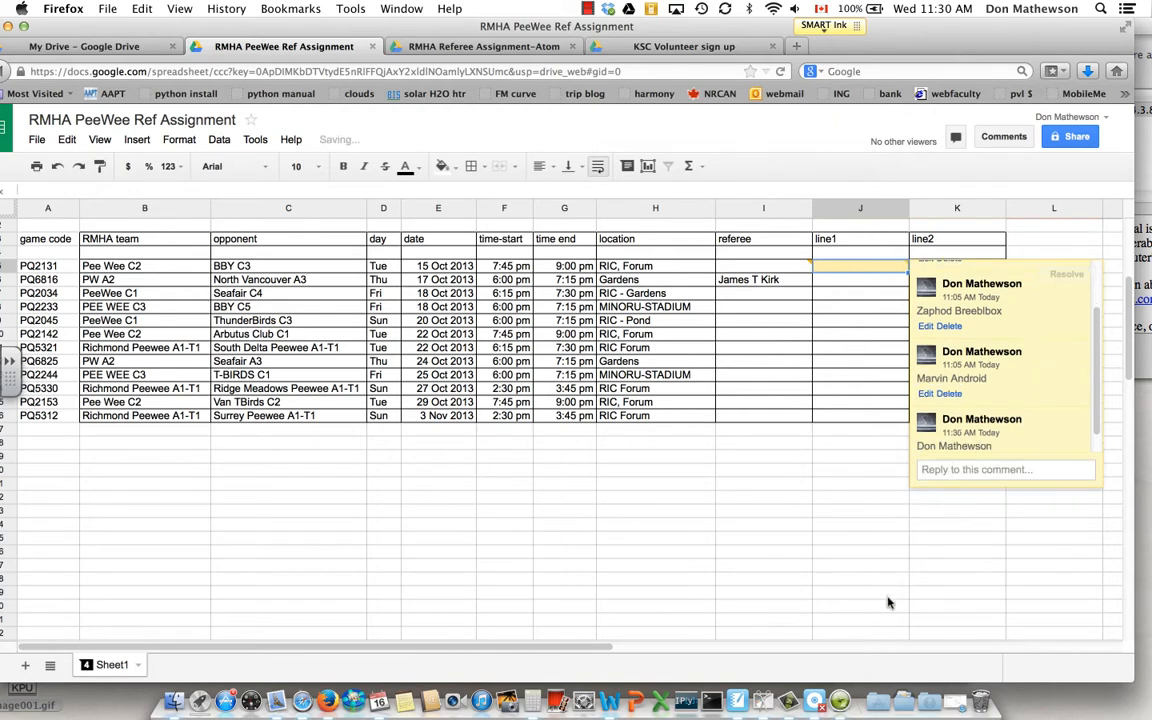
{"action": "scroll", "coordinate": [950, 435], "scroll_direction": "up", "scroll_amount": 3}
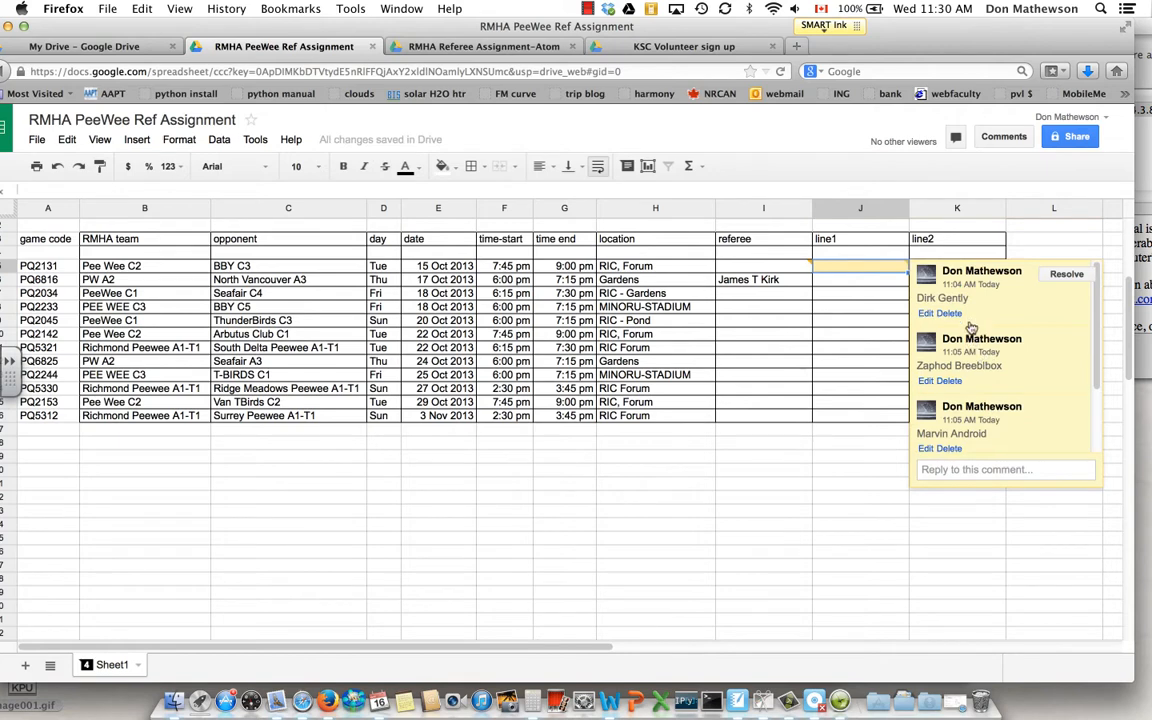
{"action": "scroll", "coordinate": [970, 340], "scroll_direction": "down", "scroll_amount": 2}
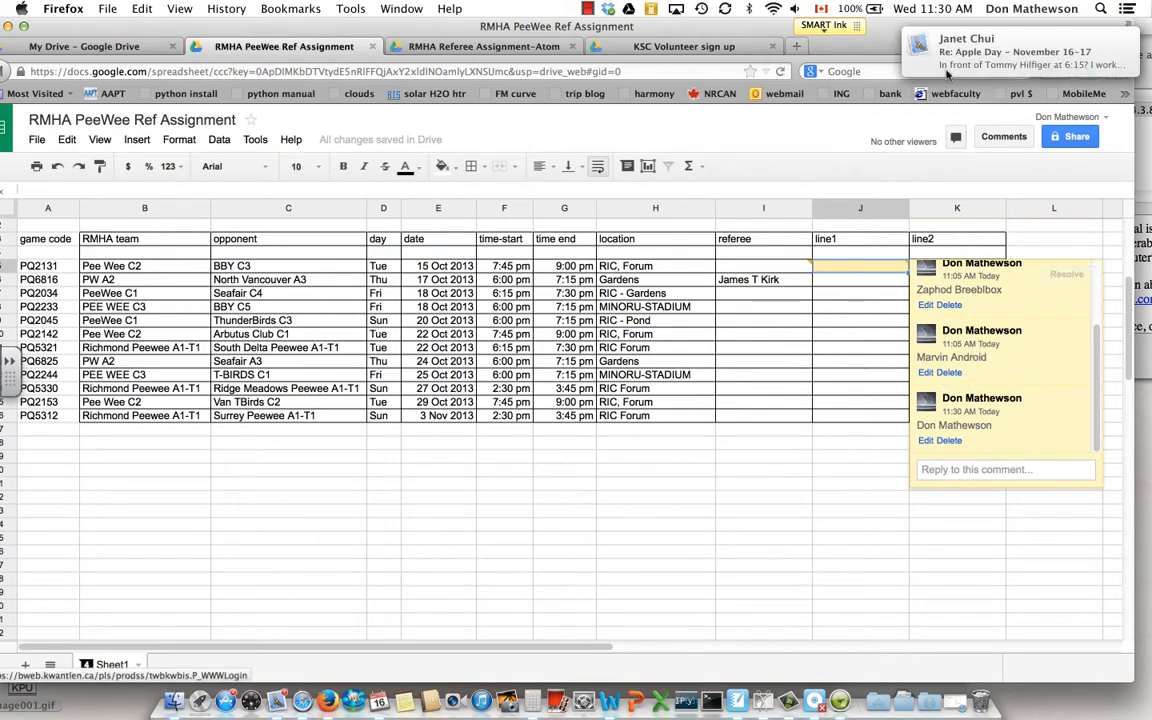
{"action": "scroll", "coordinate": [955, 408], "scroll_direction": "up", "scroll_amount": 2}
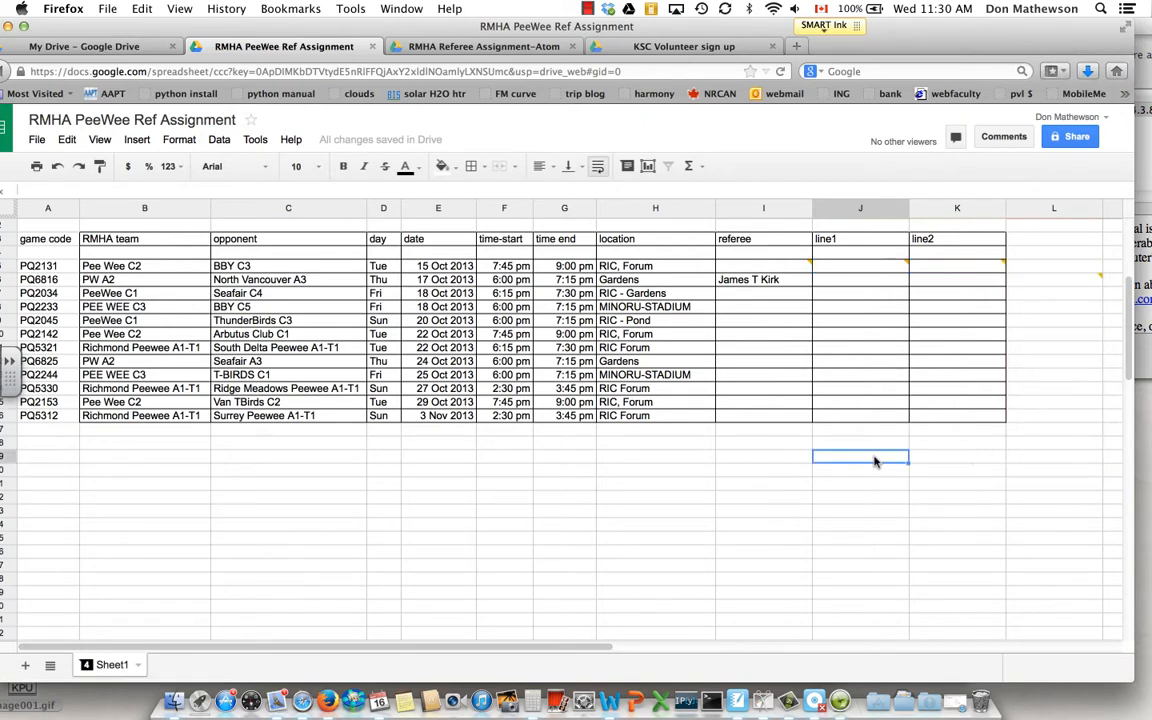
- Enter the first chosen volunteer's name in game PQ2131's line1 cell
{"action": "type", "text": "Marvin Androi"}
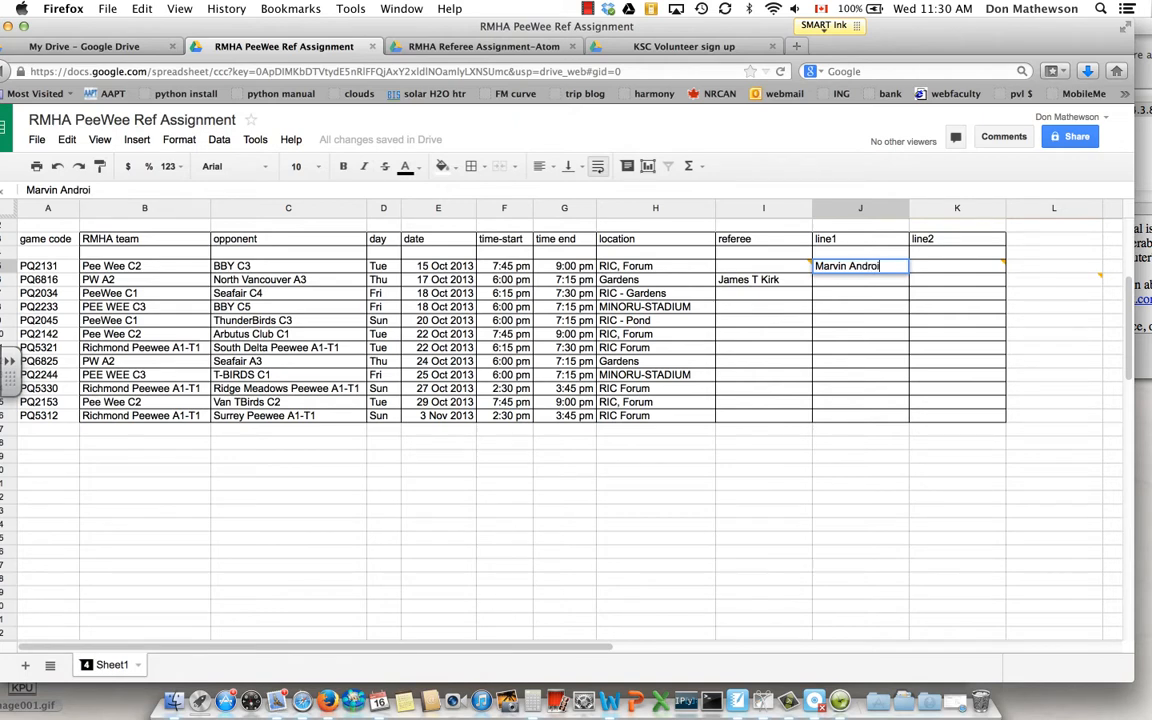
{"action": "type", "text": "d"}
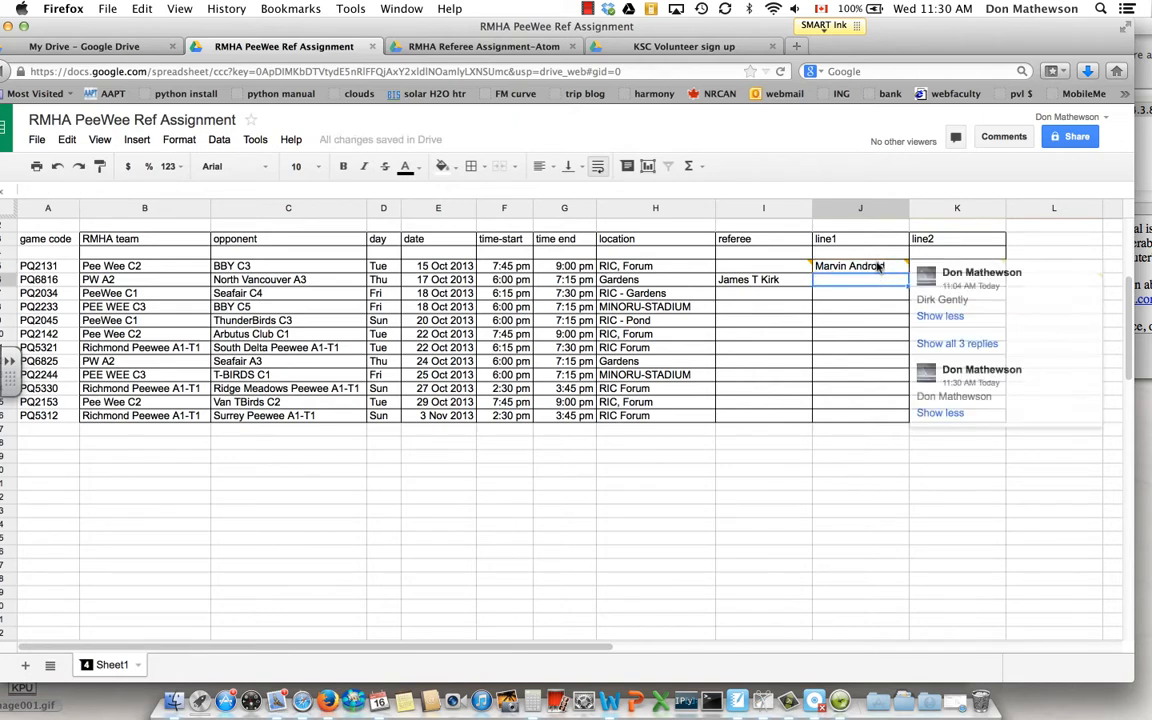
{"action": "key", "text": "Return"}
{"action": "left_click", "coordinate": [858, 496]}
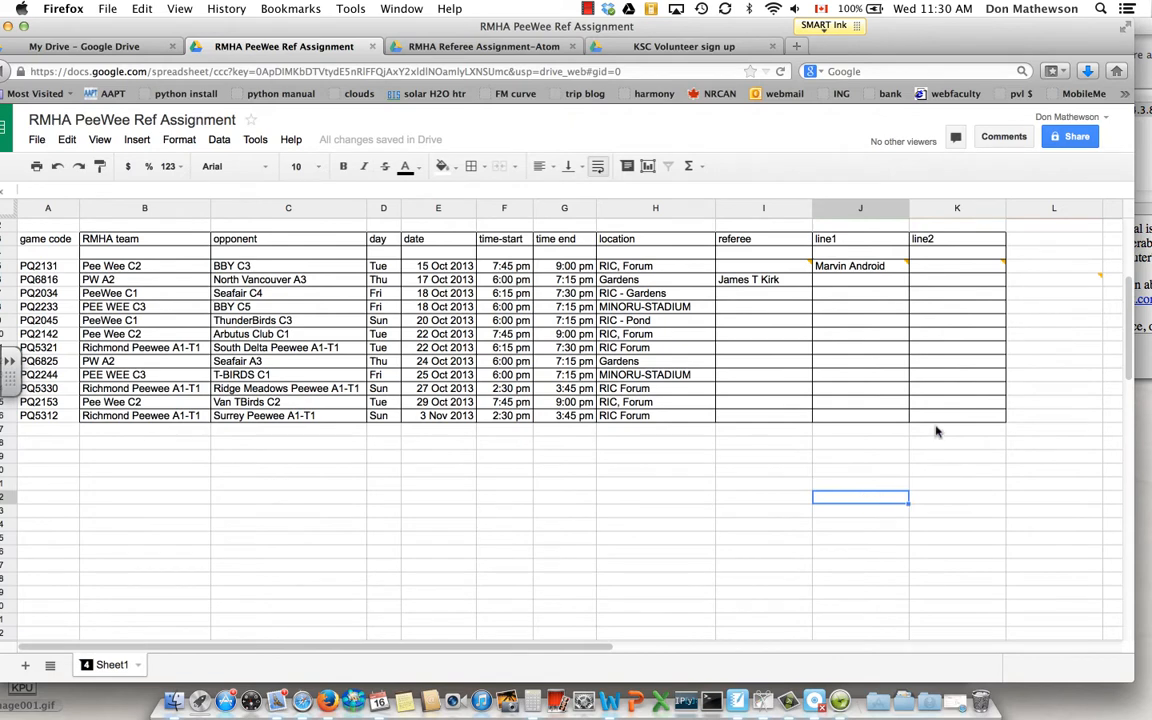
- Enter the second chosen volunteer's name in game PQ2131's line2 cell
{"action": "left_click", "coordinate": [981, 271]}
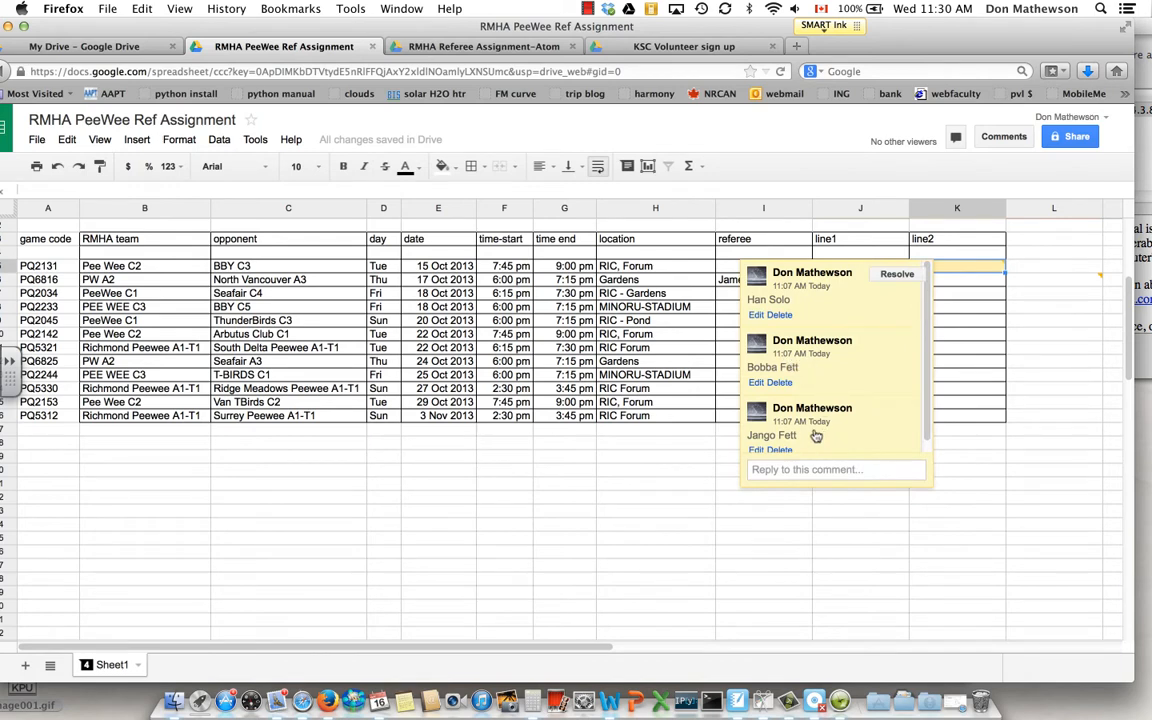
{"action": "left_click", "coordinate": [860, 524]}
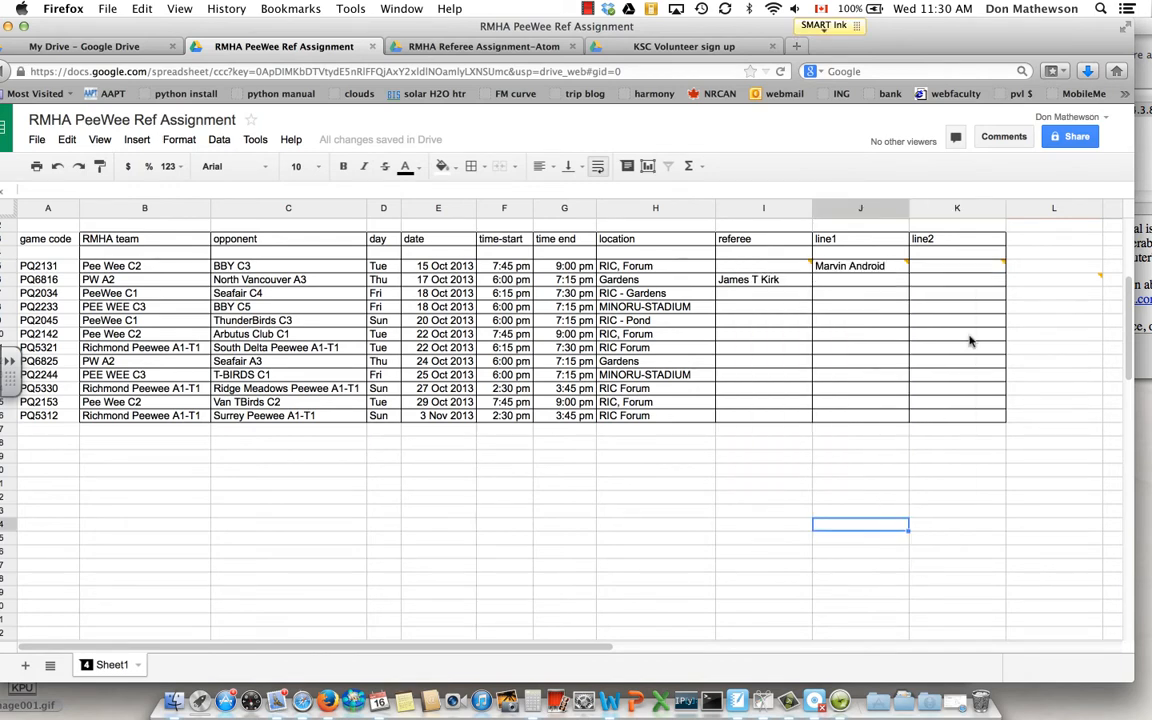
{"action": "left_click", "coordinate": [928, 270]}
{"action": "type", "text": "Bobba Fett"}
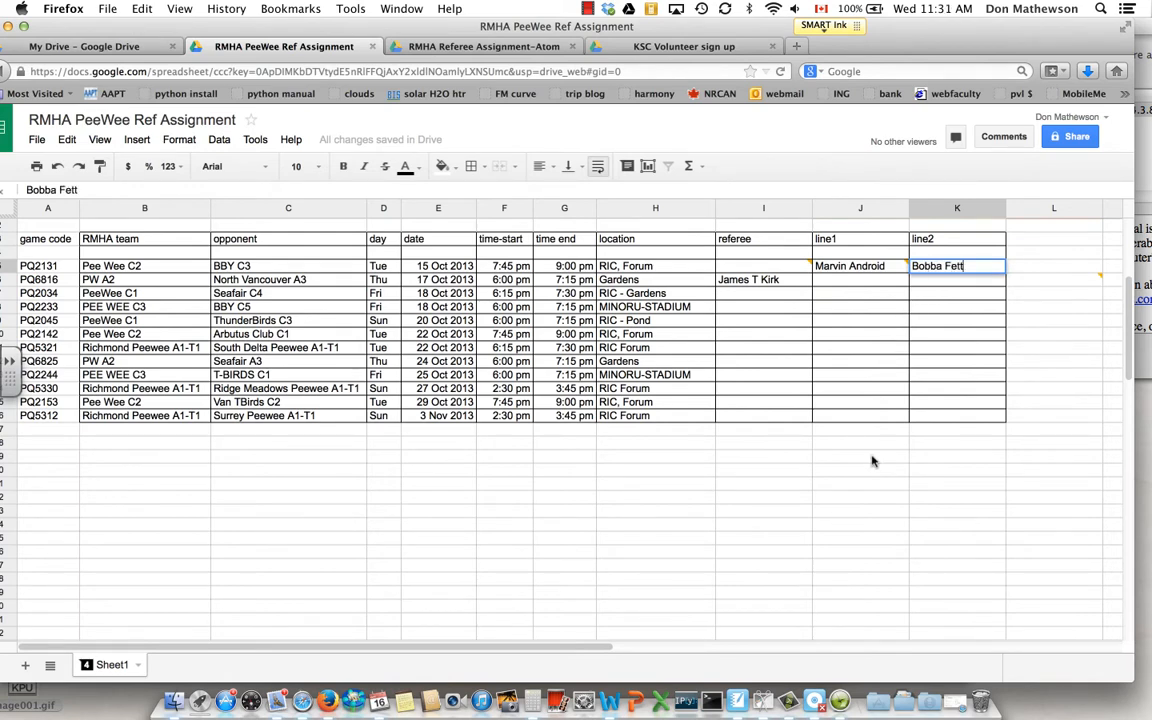
{"action": "left_click", "coordinate": [868, 511]}
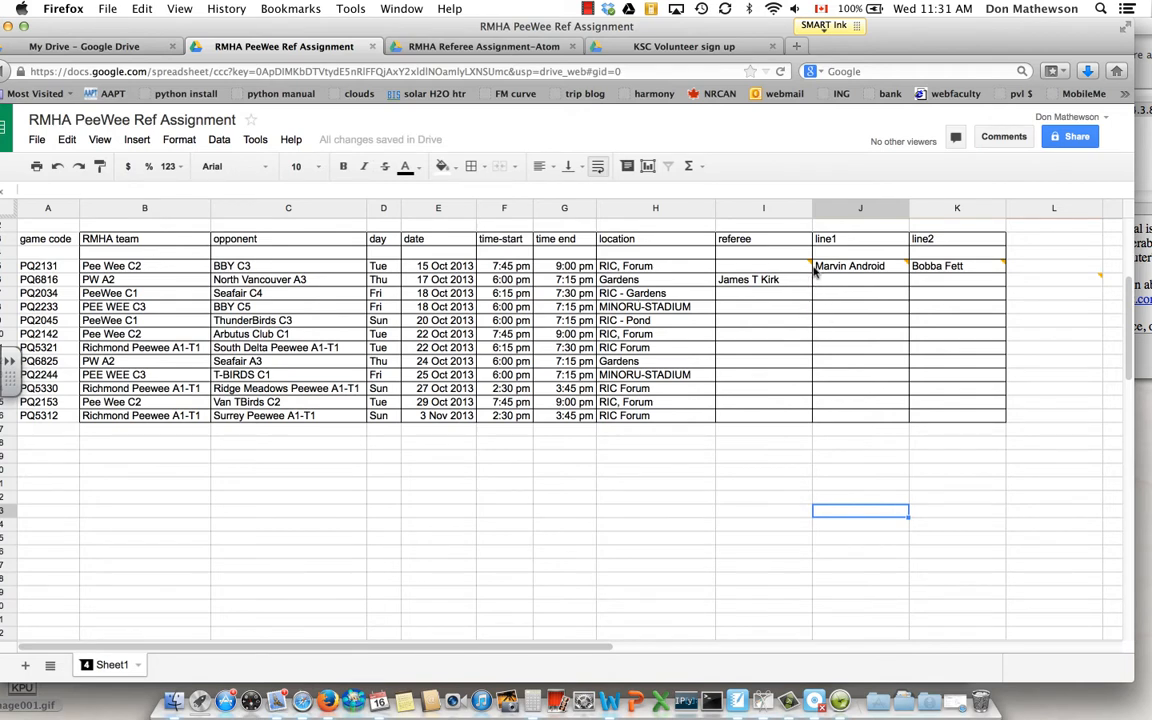
{"action": "left_click", "coordinate": [800, 266]}
{"action": "left_click", "coordinate": [827, 499]}
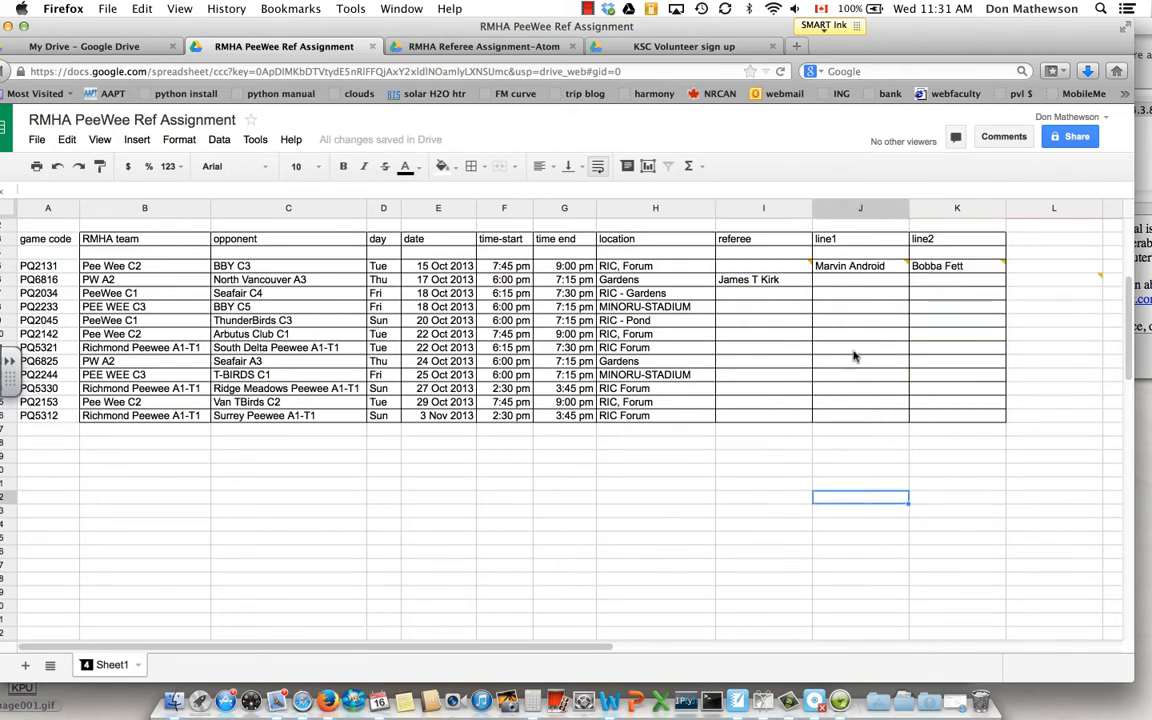
{"action": "left_click", "coordinate": [856, 270]}
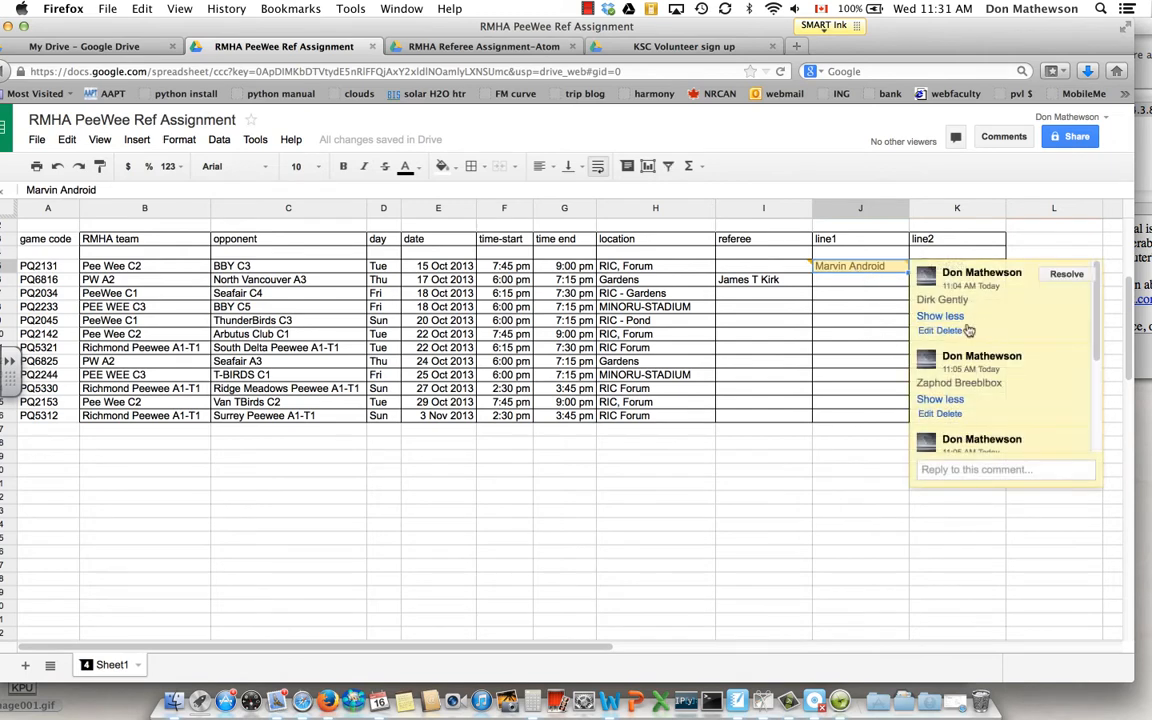
{"action": "left_click", "coordinate": [826, 541]}
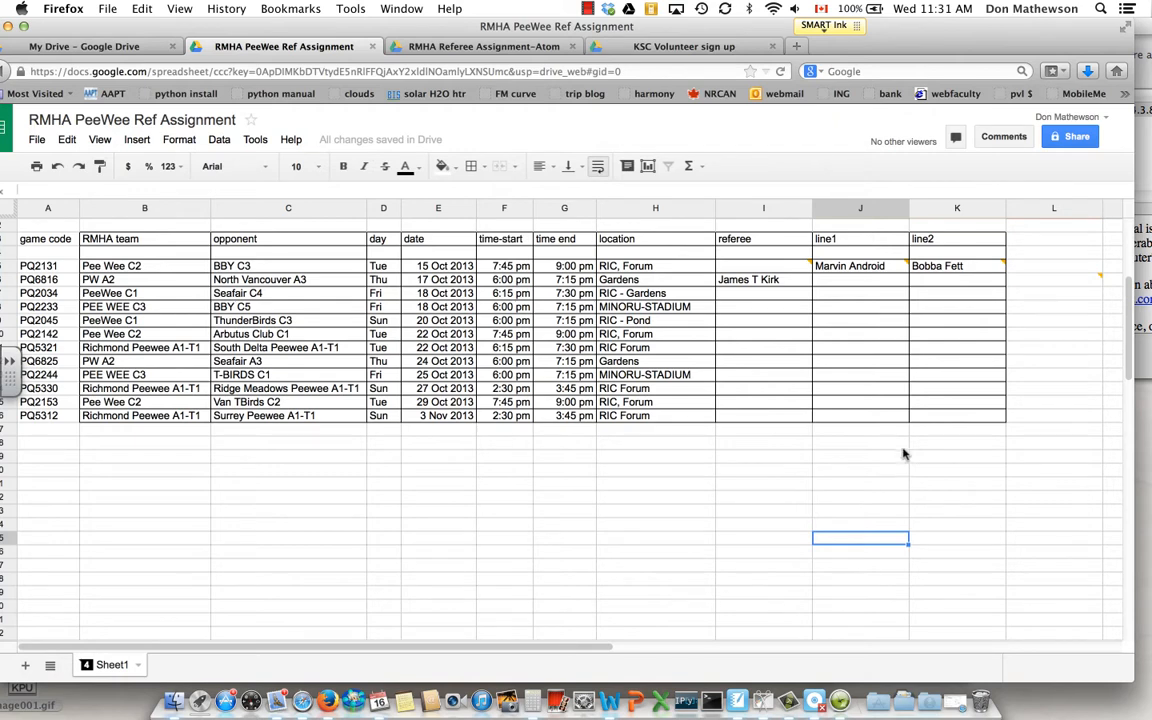
{"action": "mouse_move", "coordinate": [841, 272]}
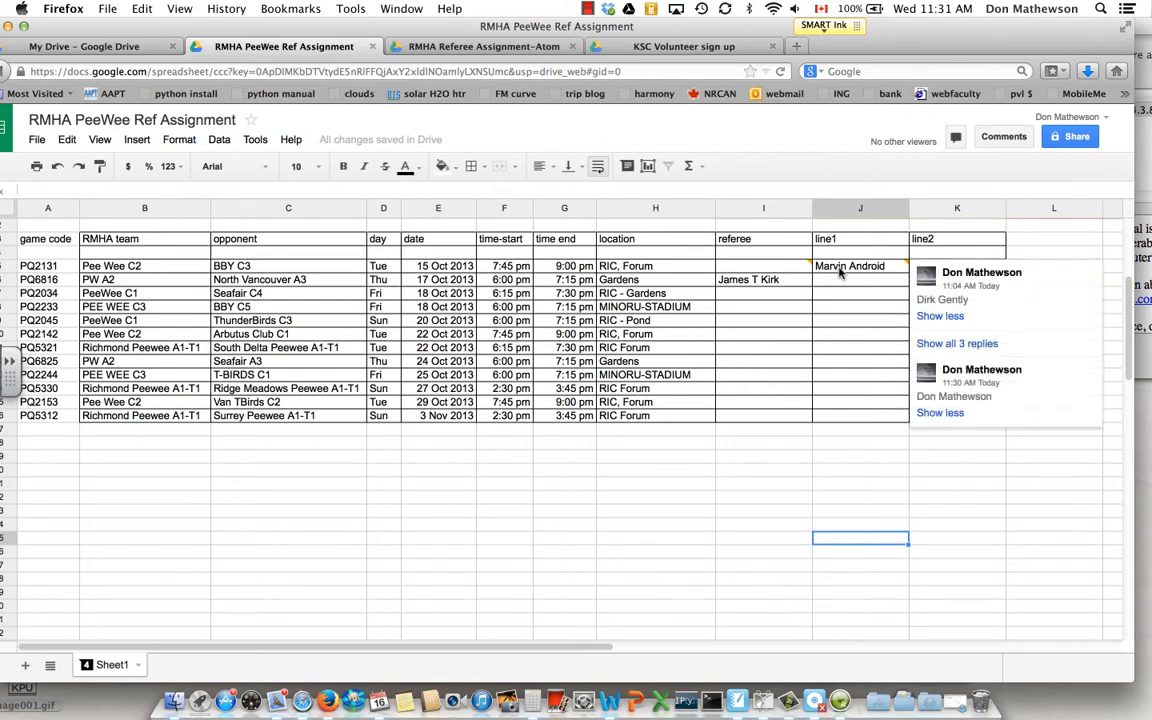
{"action": "left_click", "coordinate": [792, 498]}
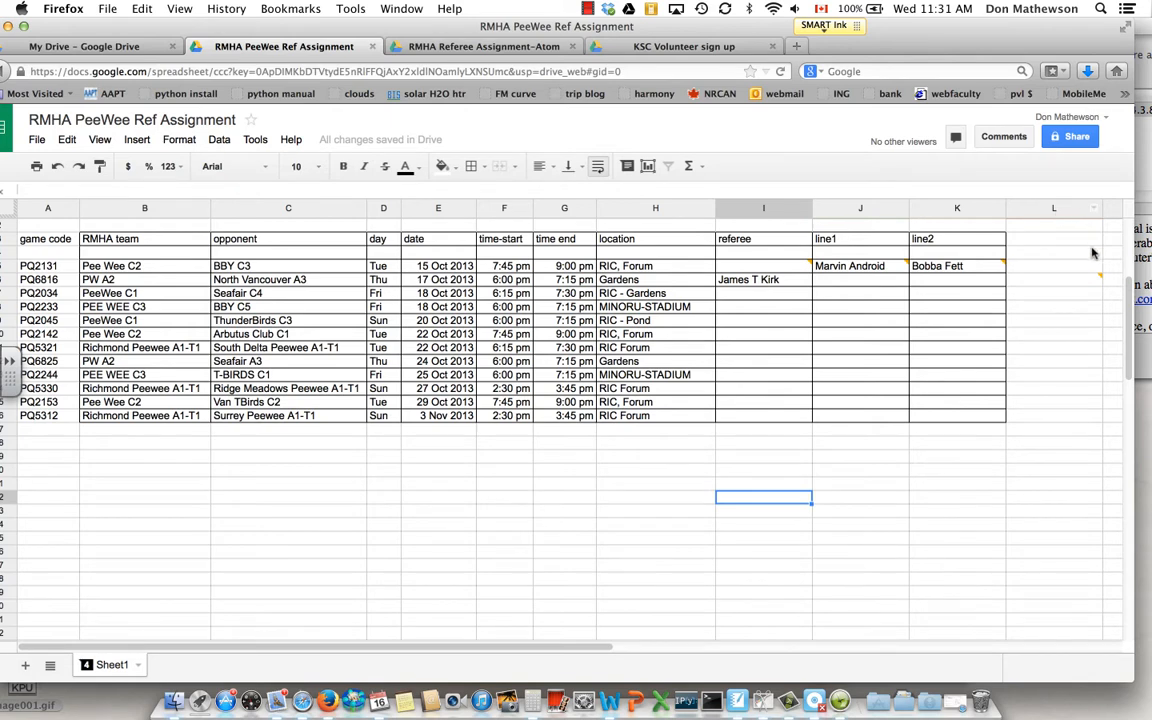
{"action": "left_click", "coordinate": [1065, 280]}
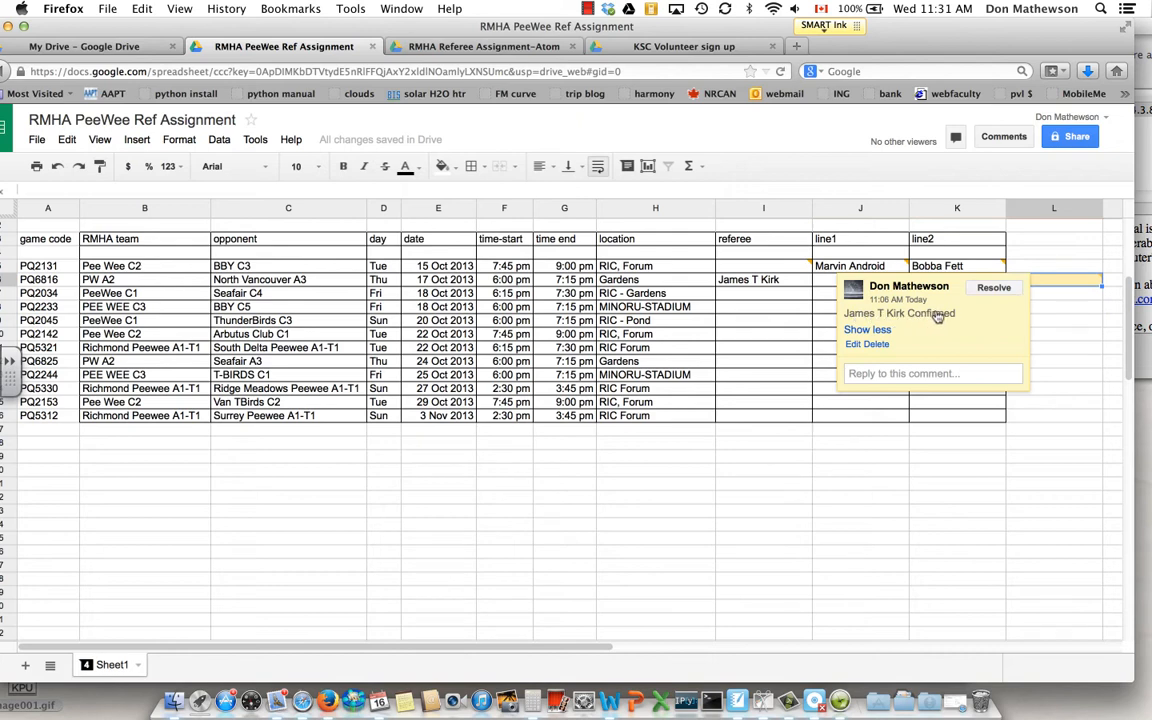
{"action": "left_click", "coordinate": [1026, 477]}
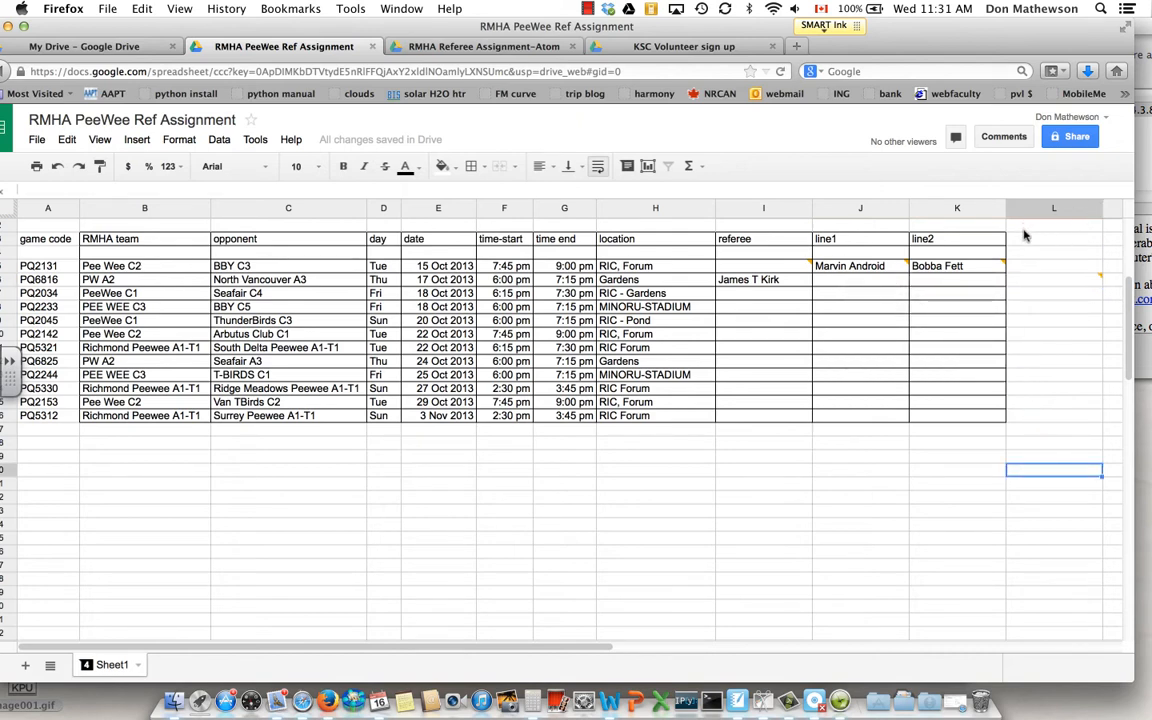
{"action": "left_click", "coordinate": [1032, 266]}
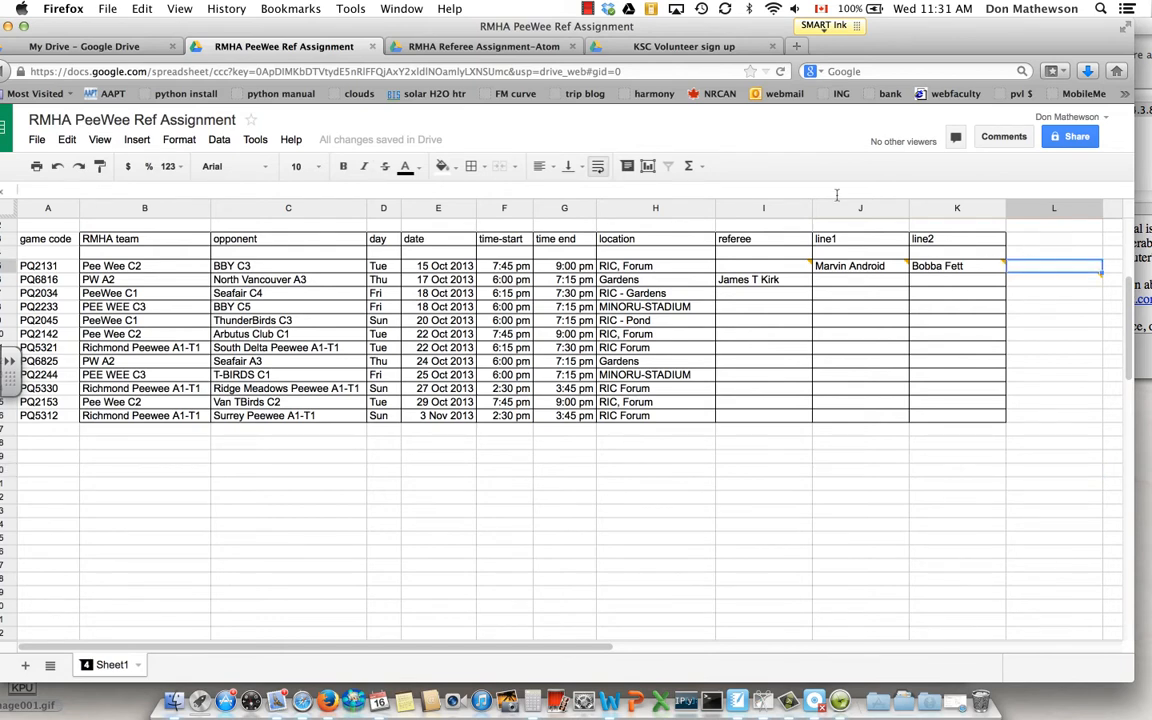
- Post a comment in column L confirming the line2 volunteer by name for PQ2131
{"action": "left_click", "coordinate": [627, 165]}
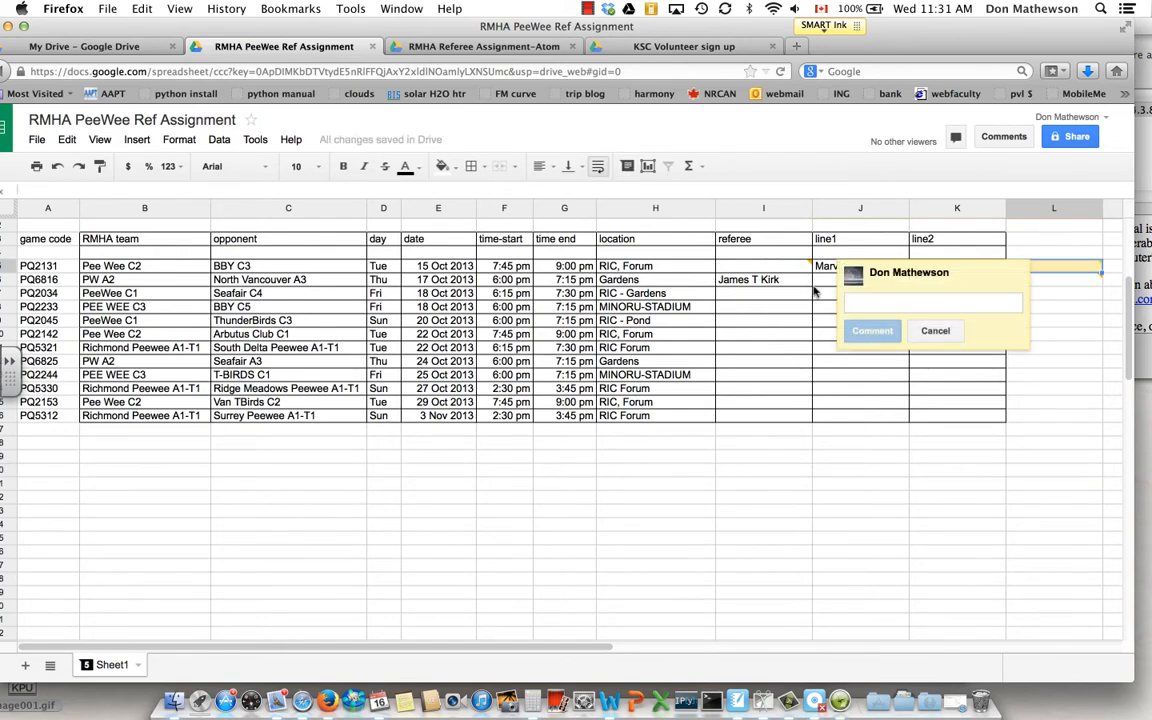
{"action": "type", "text": "Bobba"}
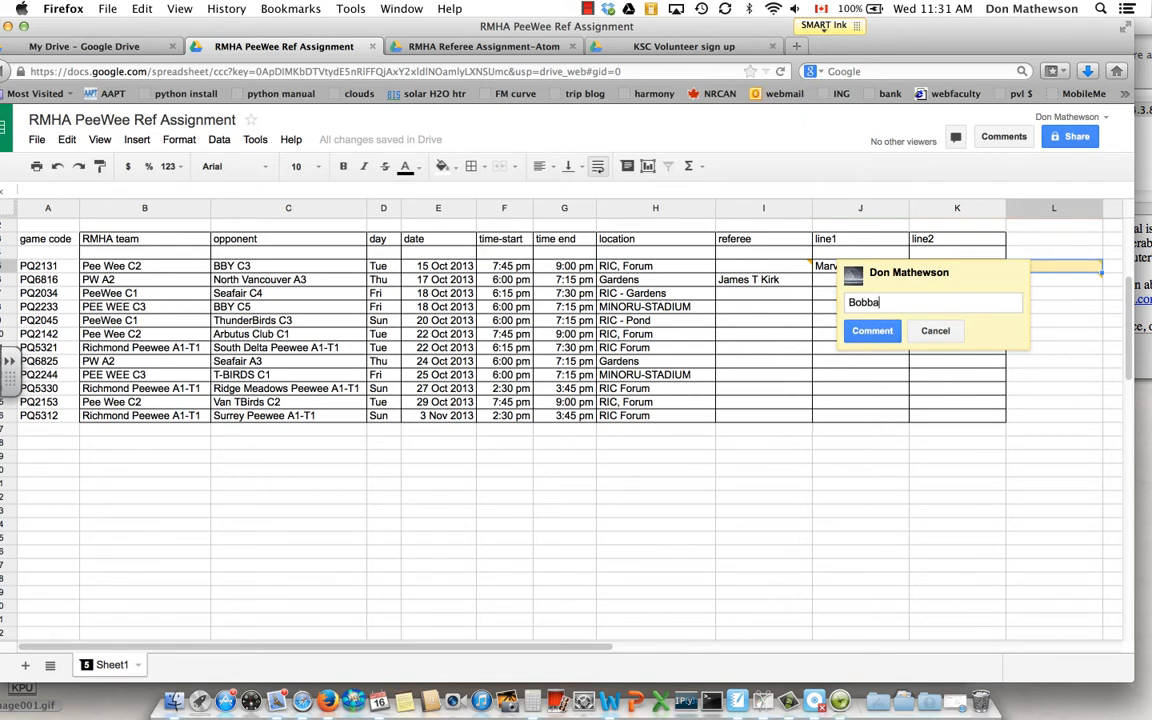
{"action": "type", "text": " Fett confirmed"}
{"action": "left_click", "coordinate": [858, 330]}
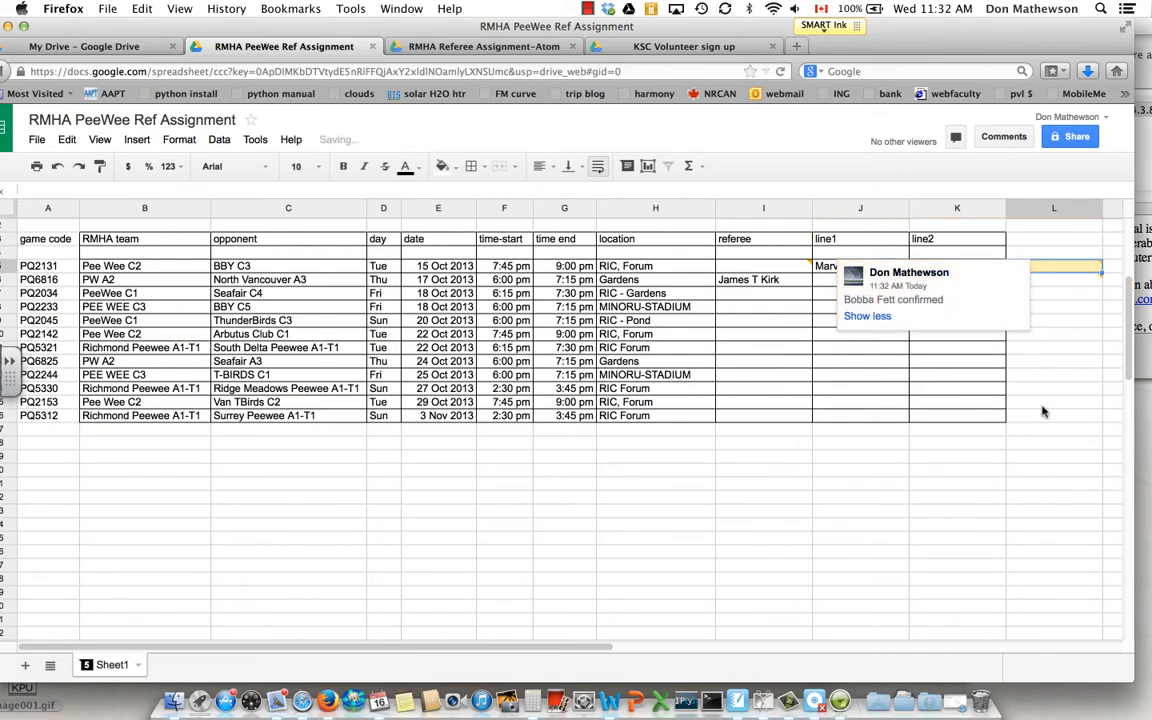
{"action": "left_click", "coordinate": [1030, 456]}
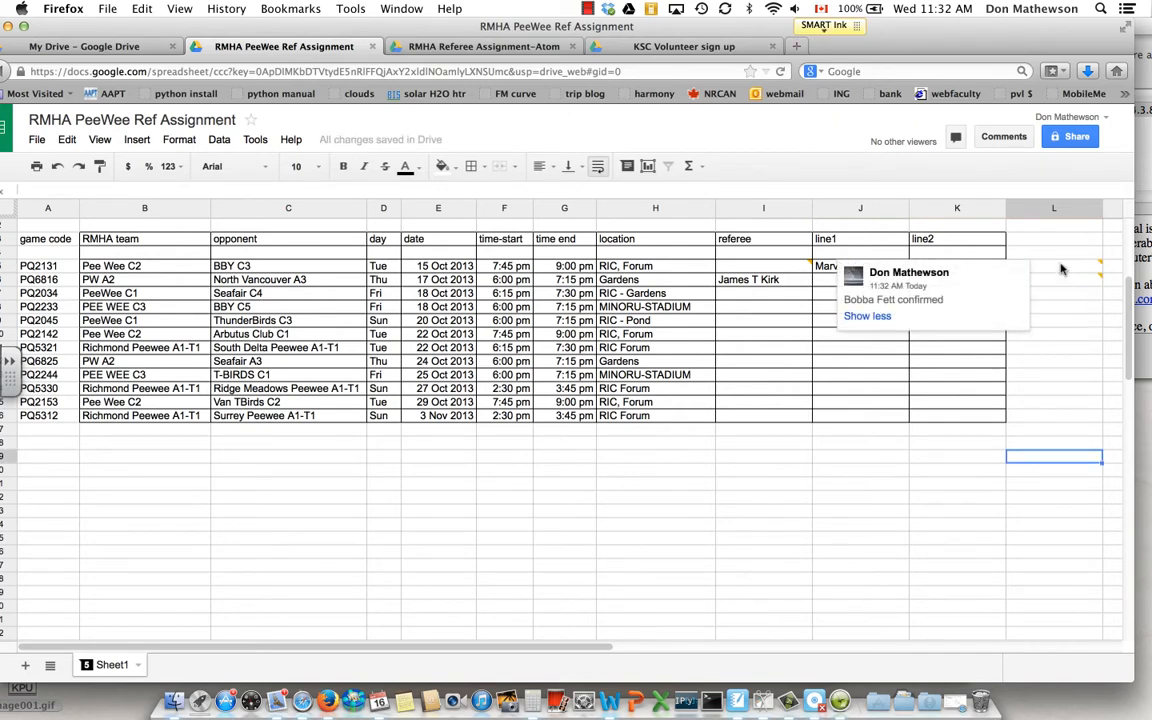
{"action": "left_click", "coordinate": [860, 565]}
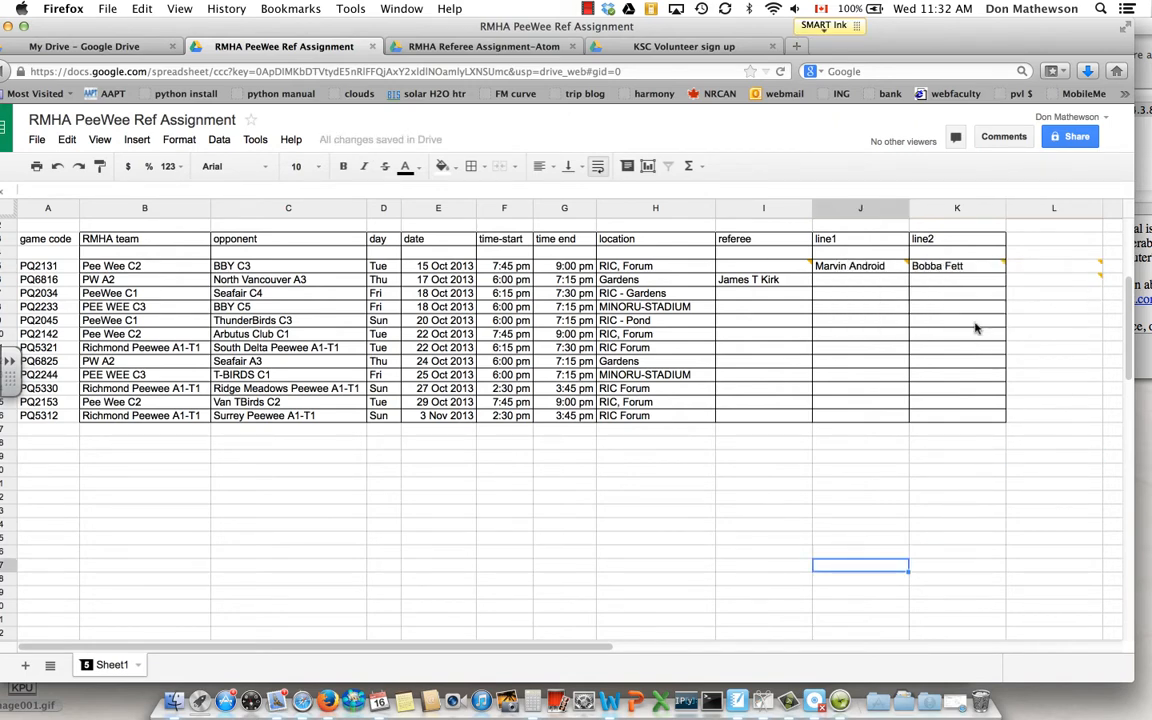
{"action": "left_click", "coordinate": [943, 267]}
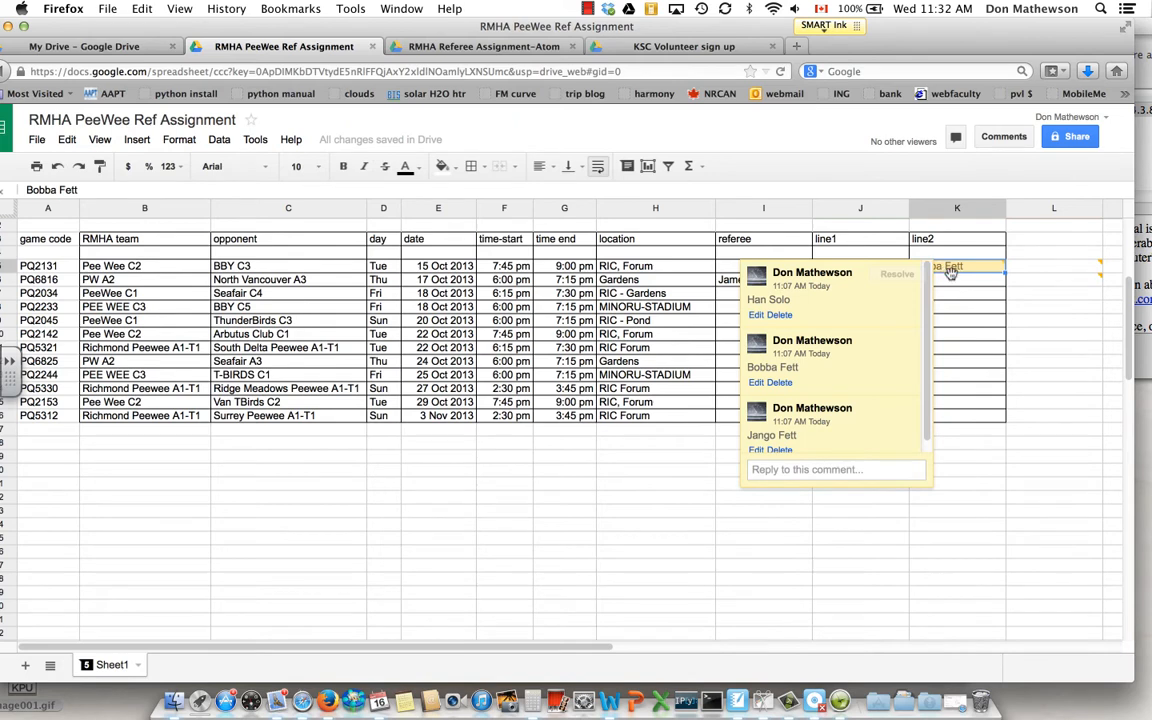
- Fill cell K4, PQ2131's line2 volunteer, grey to mark it booked
{"action": "left_click", "coordinate": [442, 166]}
{"action": "left_click", "coordinate": [494, 218]}
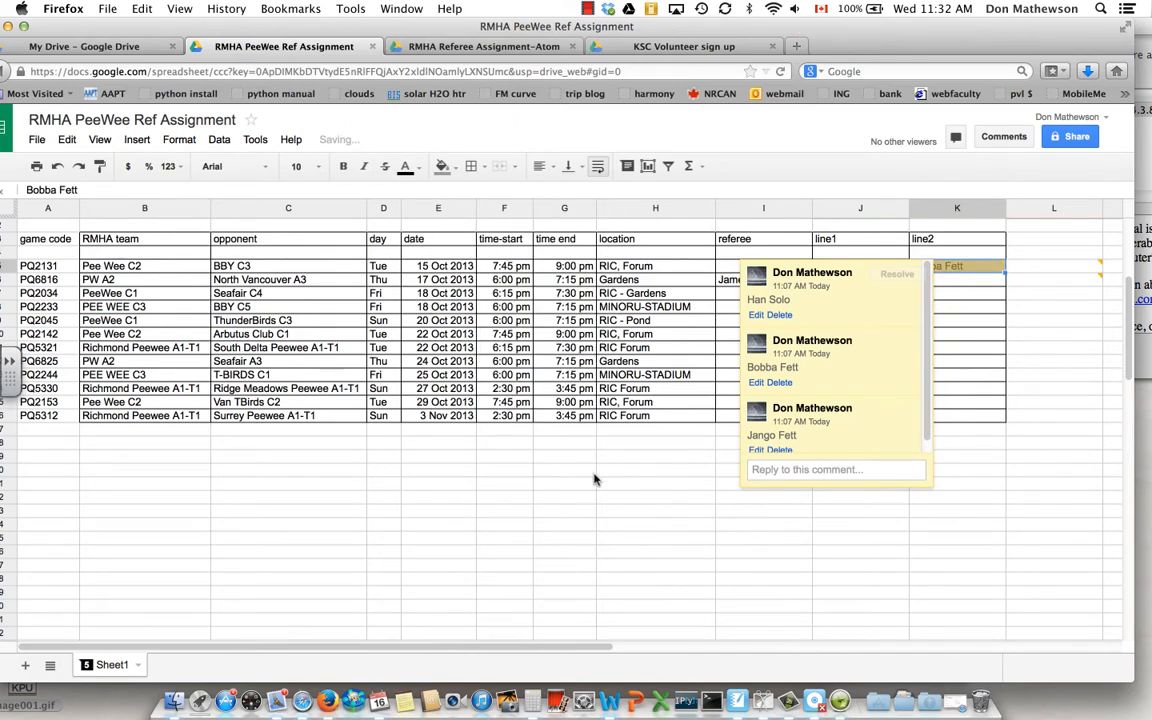
{"action": "left_click", "coordinate": [570, 470]}
{"action": "mouse_move", "coordinate": [960, 272]}
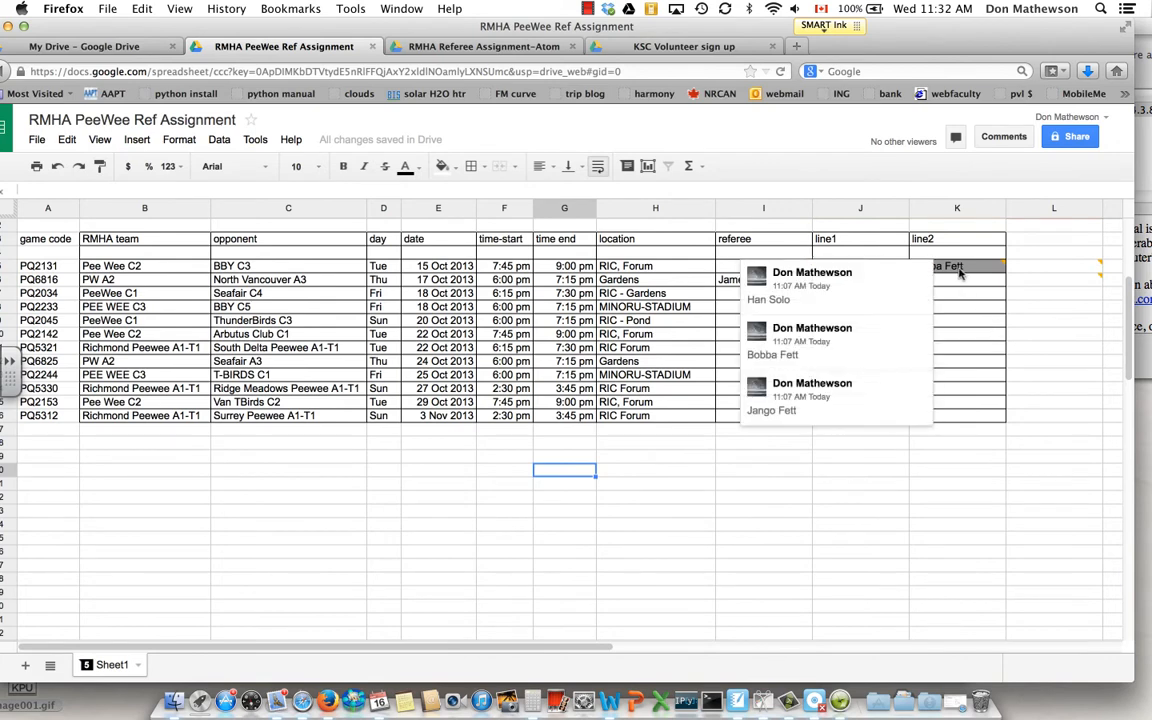
{"action": "left_click", "coordinate": [957, 562]}
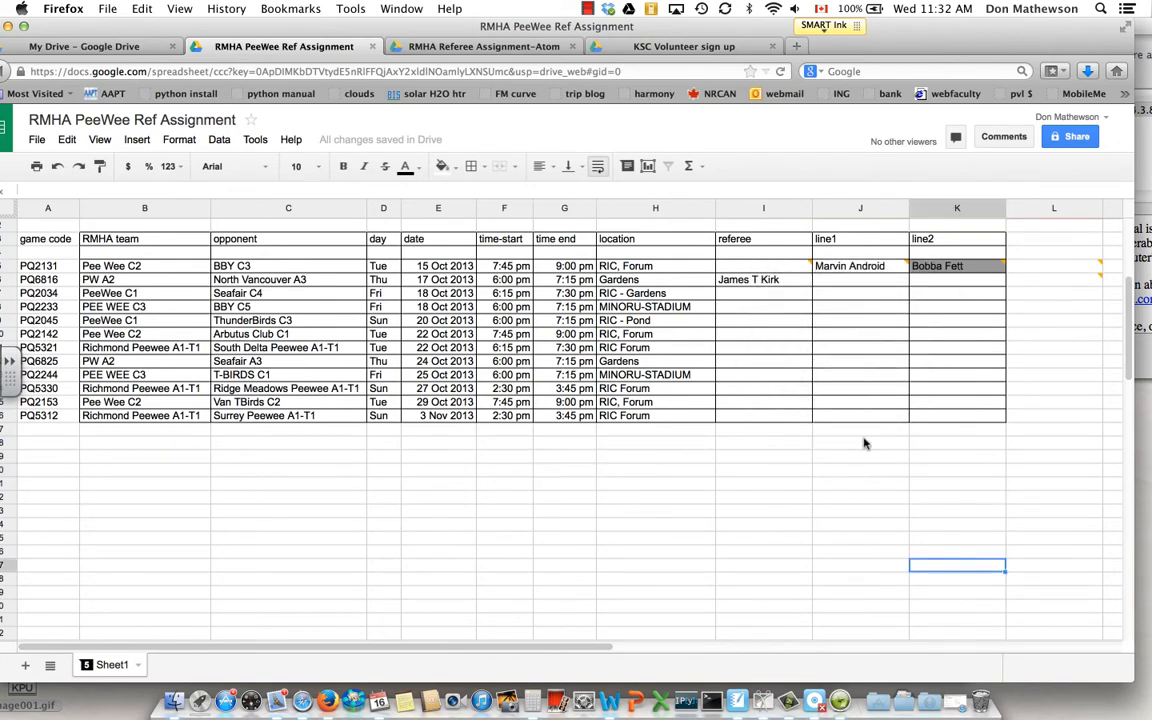
- Check the confirmation comment, then fill game PQ6816's referee cell I5 grey
{"action": "left_click", "coordinate": [1030, 280]}
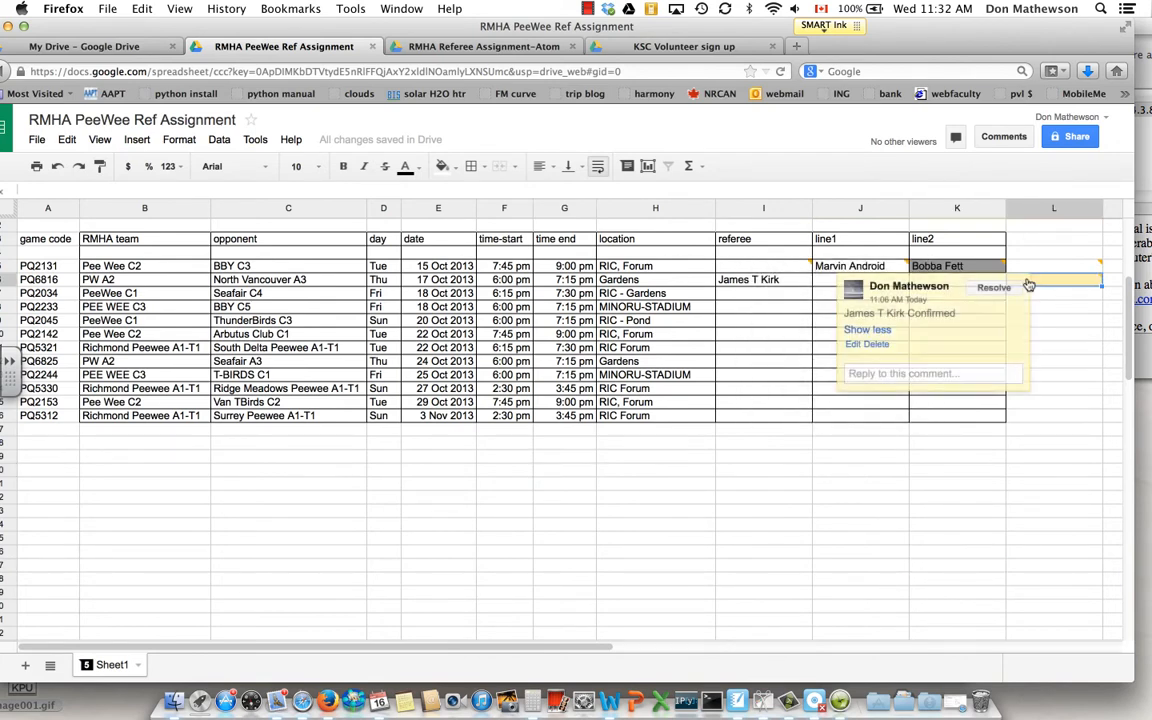
{"action": "left_click", "coordinate": [763, 538]}
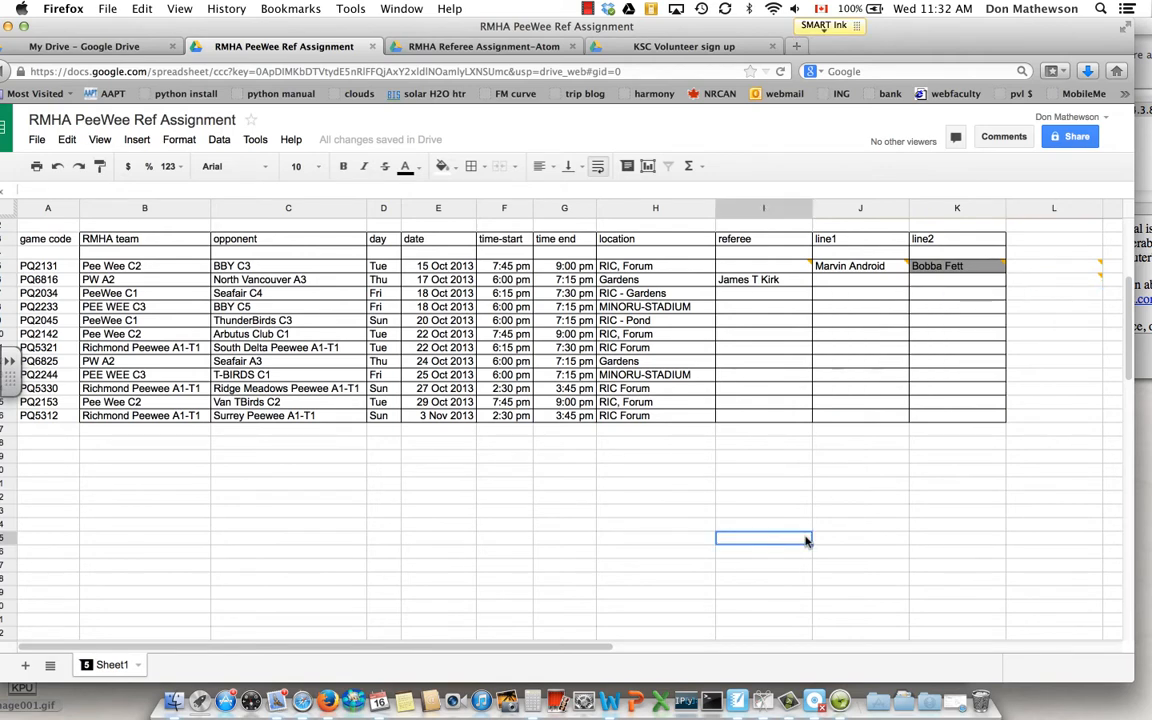
{"action": "left_click", "coordinate": [753, 281]}
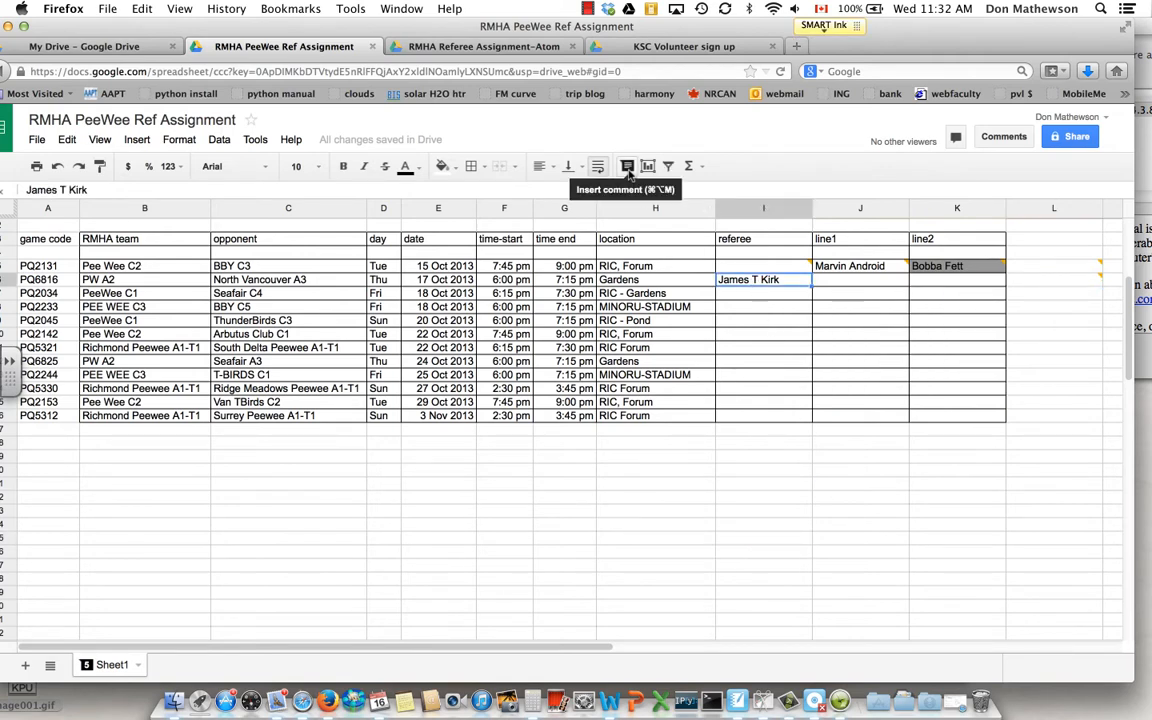
{"action": "left_click", "coordinate": [443, 166]}
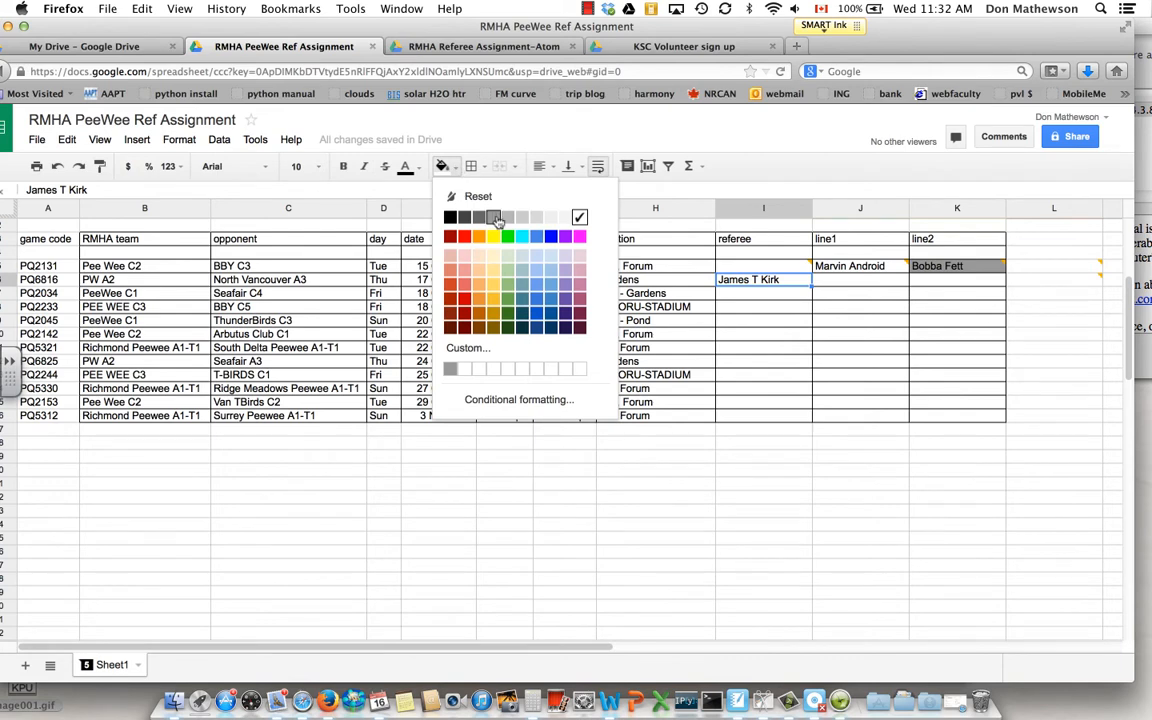
{"action": "left_click", "coordinate": [548, 283]}
{"action": "left_click", "coordinate": [680, 500]}
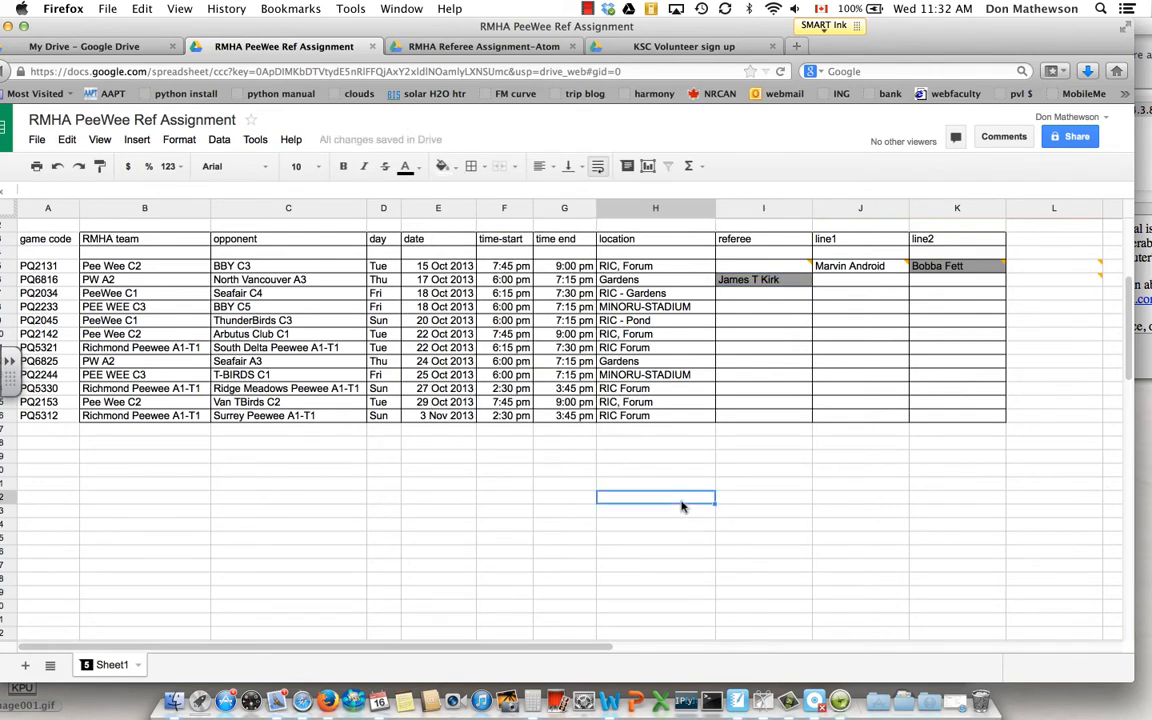
{"action": "mouse_move", "coordinate": [773, 270]}
- Scroll to the top of the sheet and right until column M's Step 4 shows
{"action": "scroll", "coordinate": [753, 548], "scroll_direction": "up", "scroll_amount": 2}
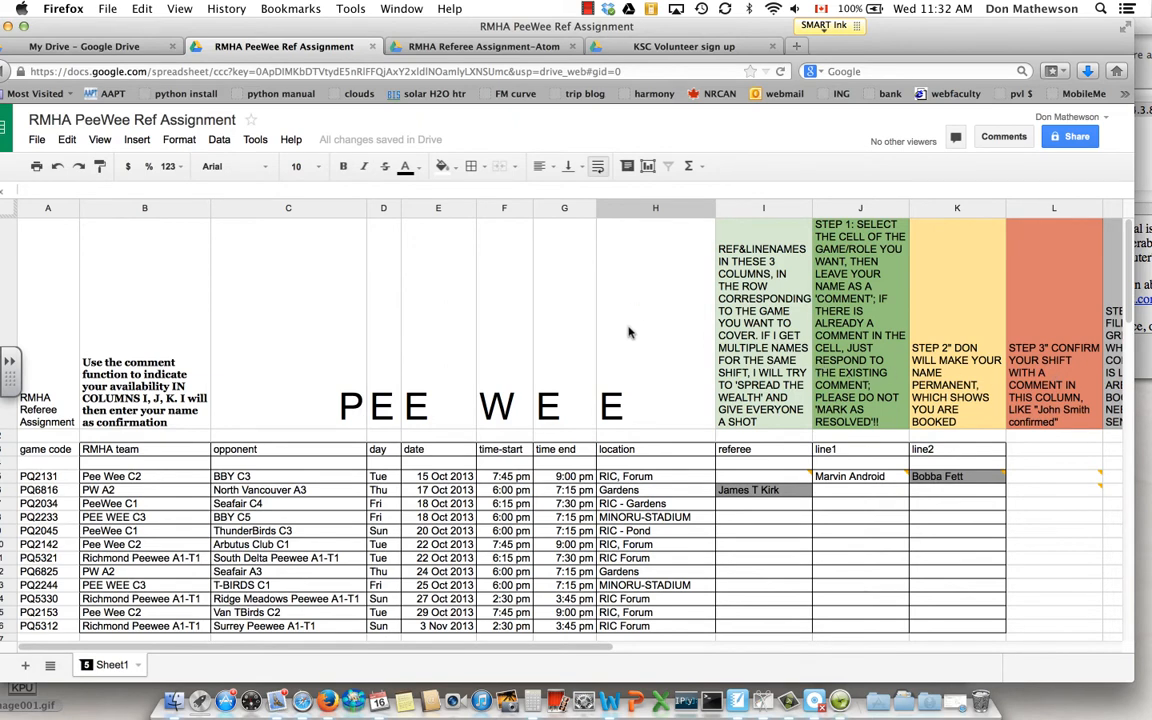
{"action": "scroll", "coordinate": [629, 333], "scroll_direction": "right", "scroll_amount": 1}
{"action": "scroll", "coordinate": [629, 333], "scroll_direction": "right", "scroll_amount": 2}
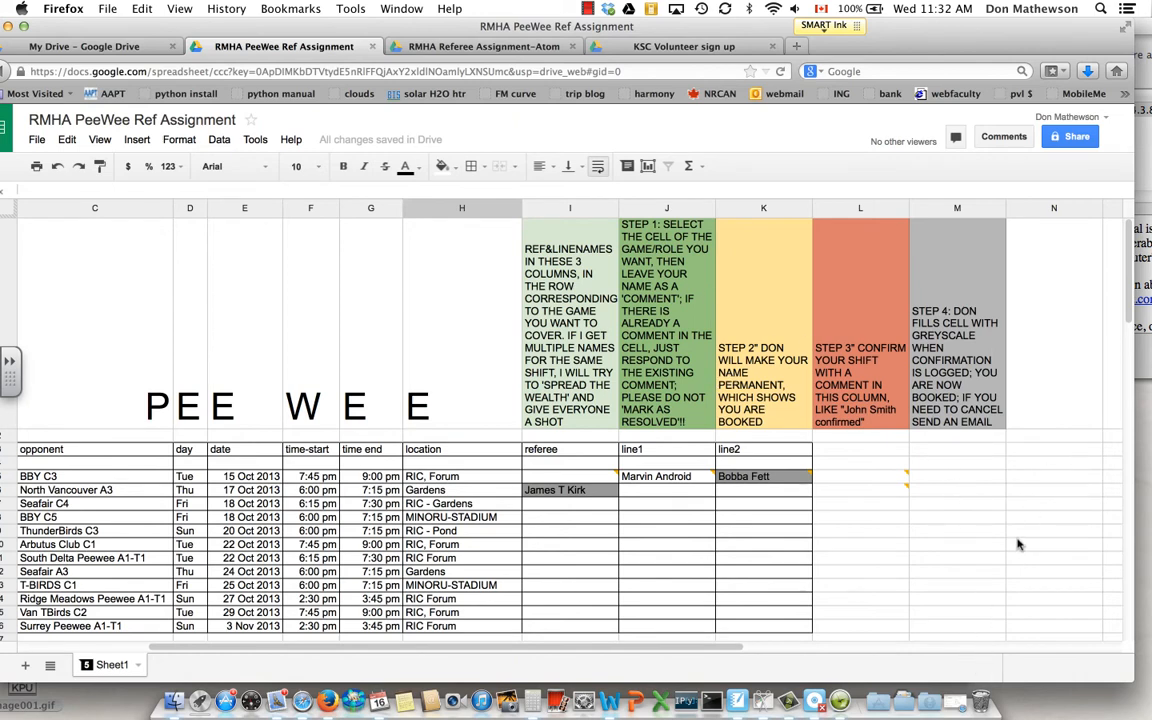
- Set this spreadsheet's comment notifications to None in the Comments panel
{"action": "left_click", "coordinate": [996, 139]}
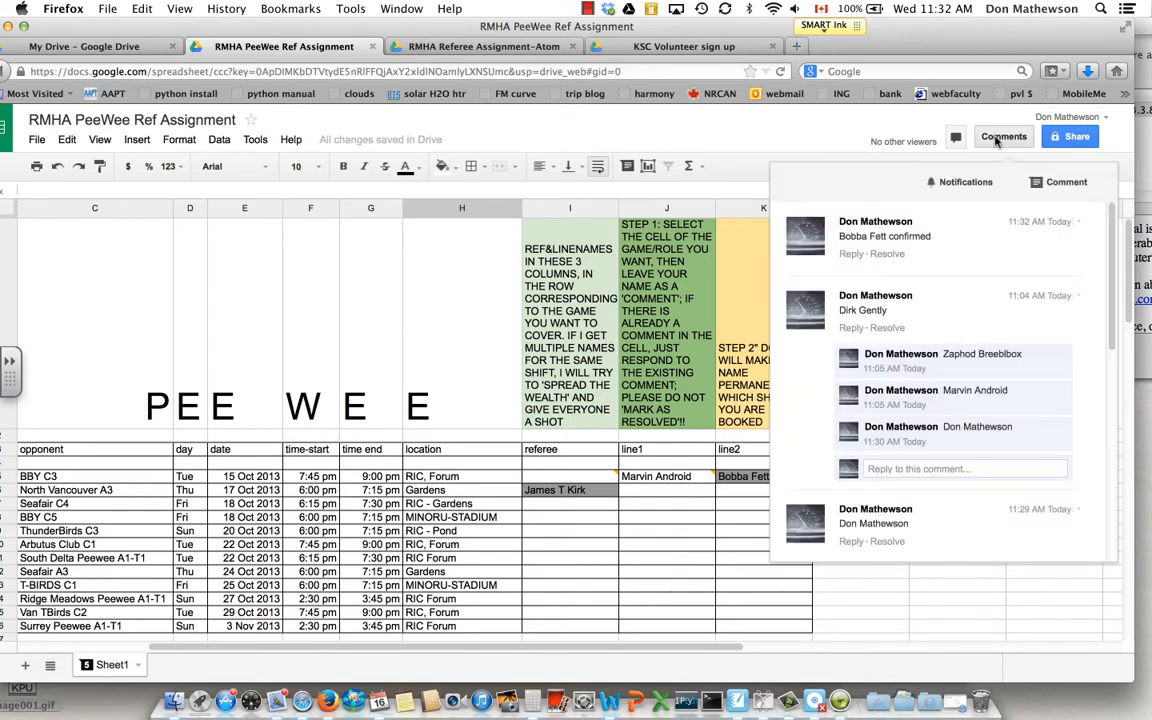
{"action": "left_click", "coordinate": [962, 182]}
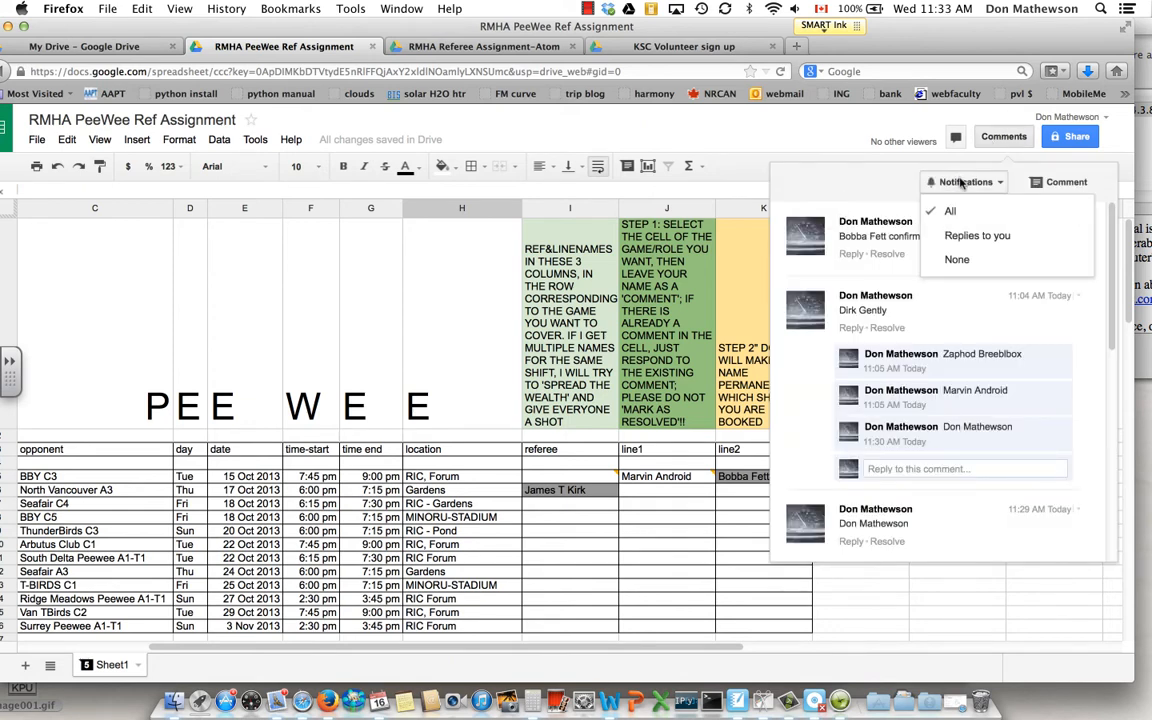
{"action": "left_click", "coordinate": [956, 261]}
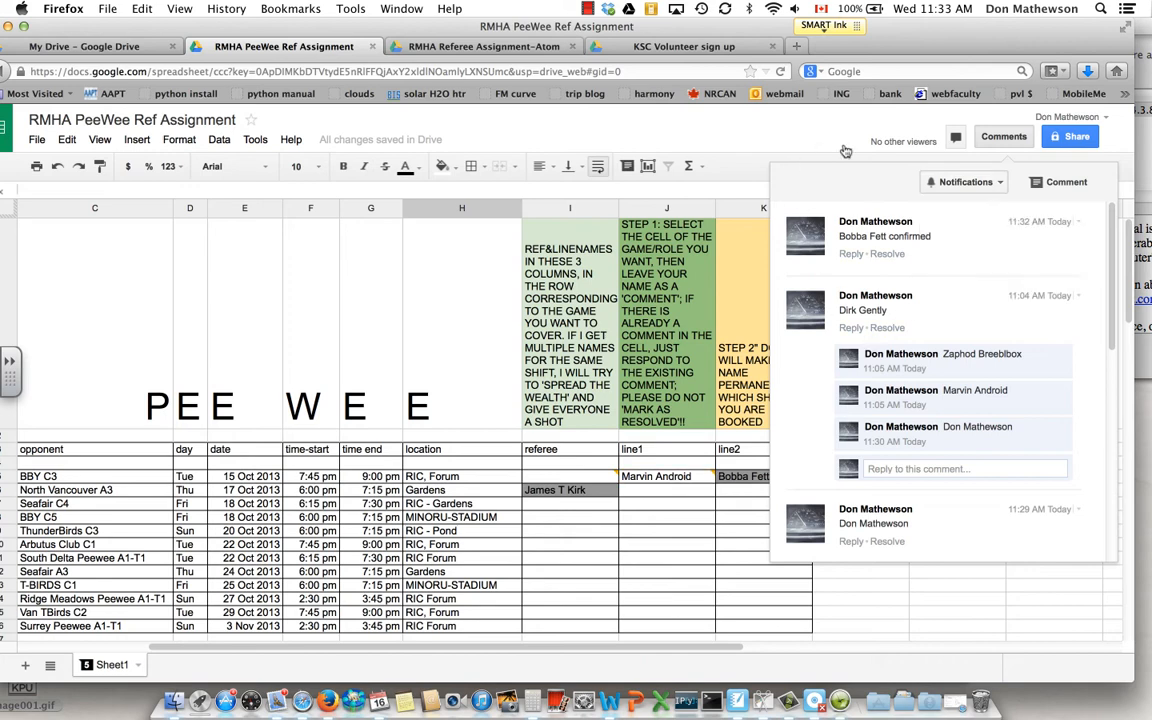
{"action": "left_click", "coordinate": [890, 132]}
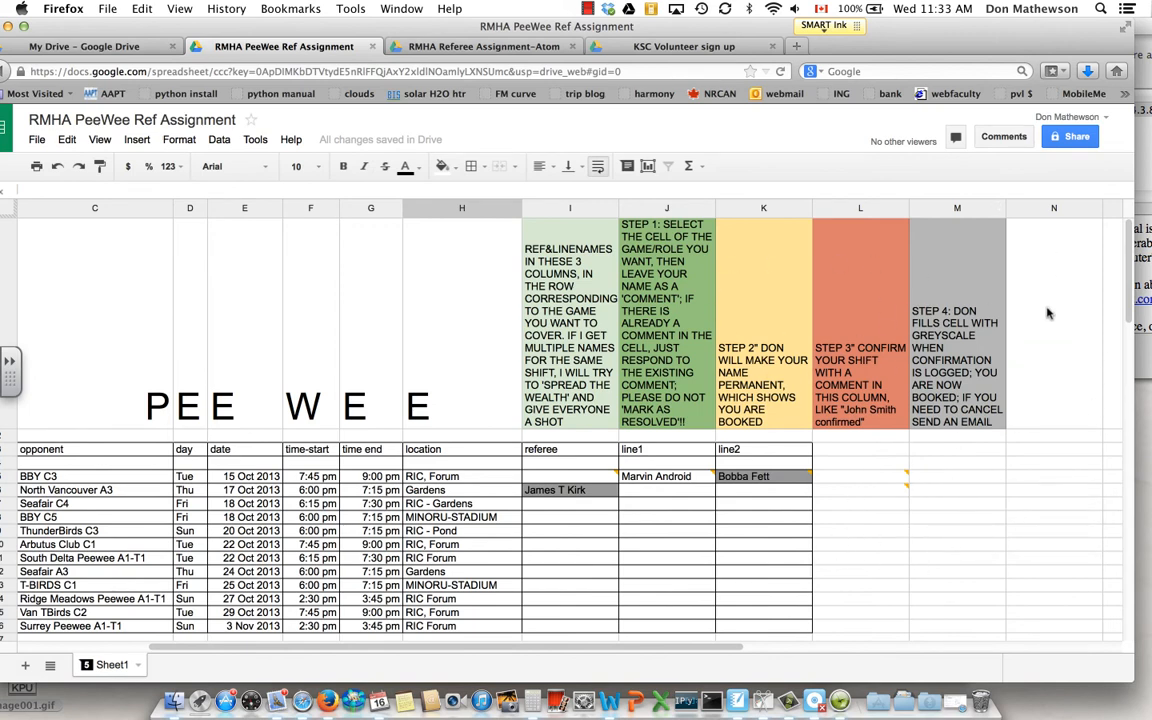
- Send the message 'hi jnosudndco' in the document chat beside the sheet
{"action": "left_click", "coordinate": [955, 140]}
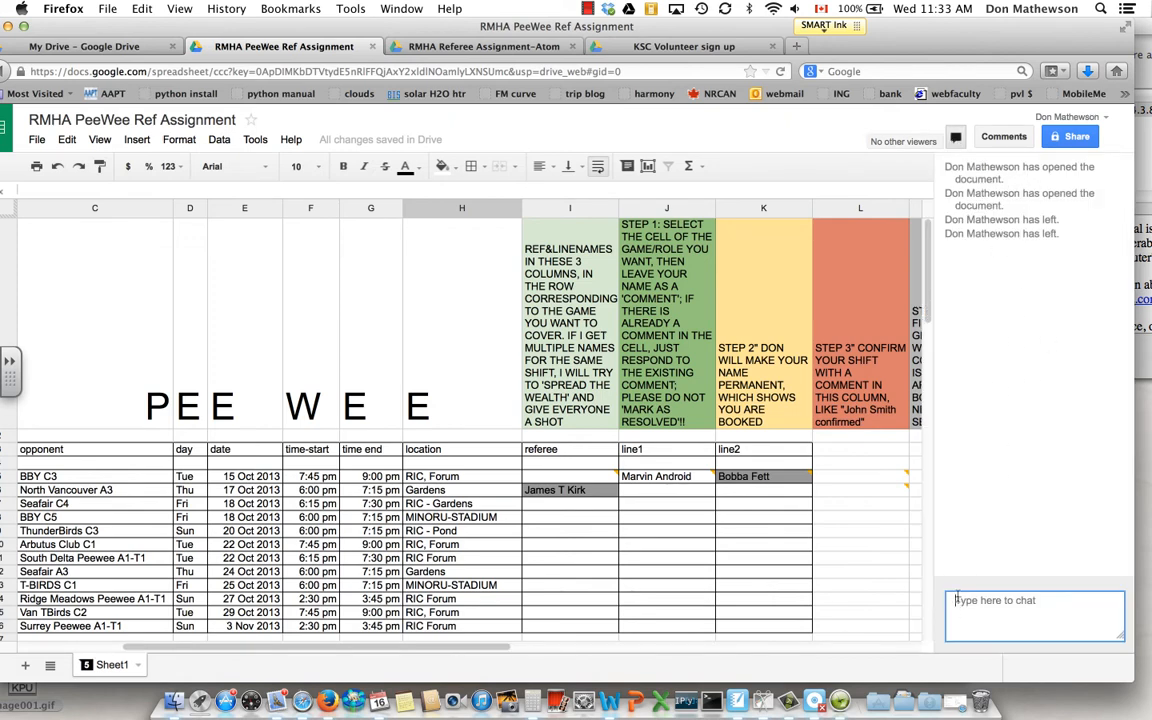
{"action": "type", "text": "hi jnosudndco"}
{"action": "key", "text": "Return"}
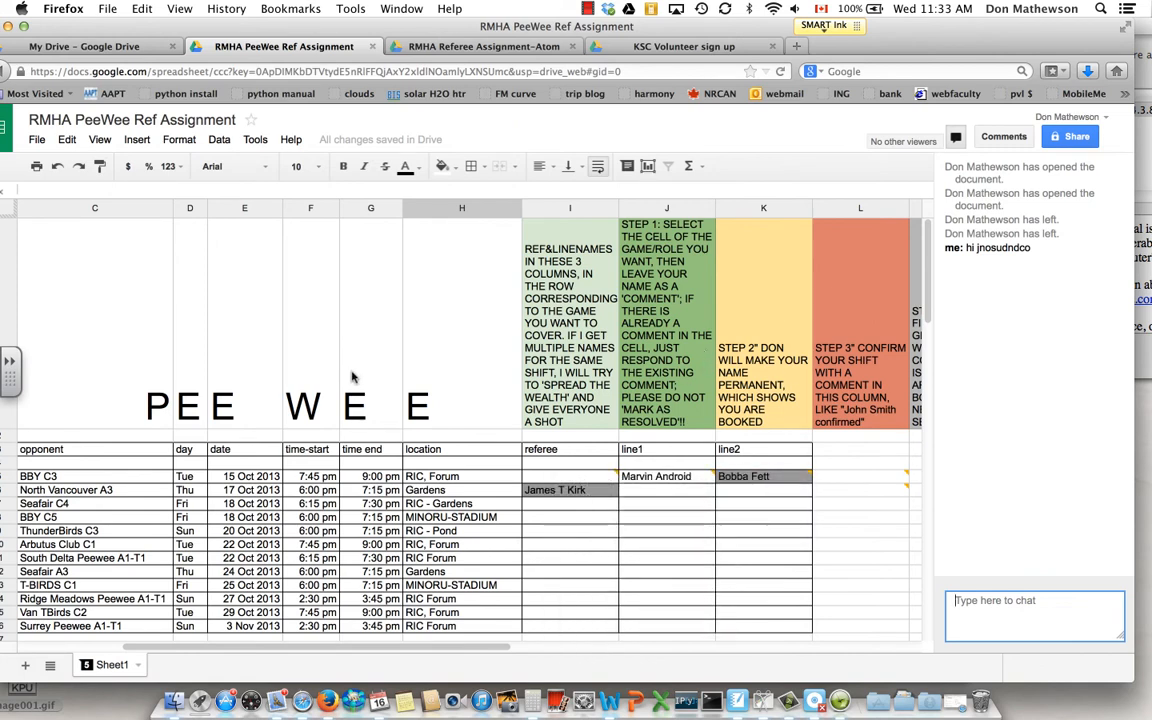
{"action": "scroll", "coordinate": [352, 377], "scroll_direction": "down", "scroll_amount": 3}
{"action": "scroll", "coordinate": [352, 377], "scroll_direction": "up", "scroll_amount": 3}
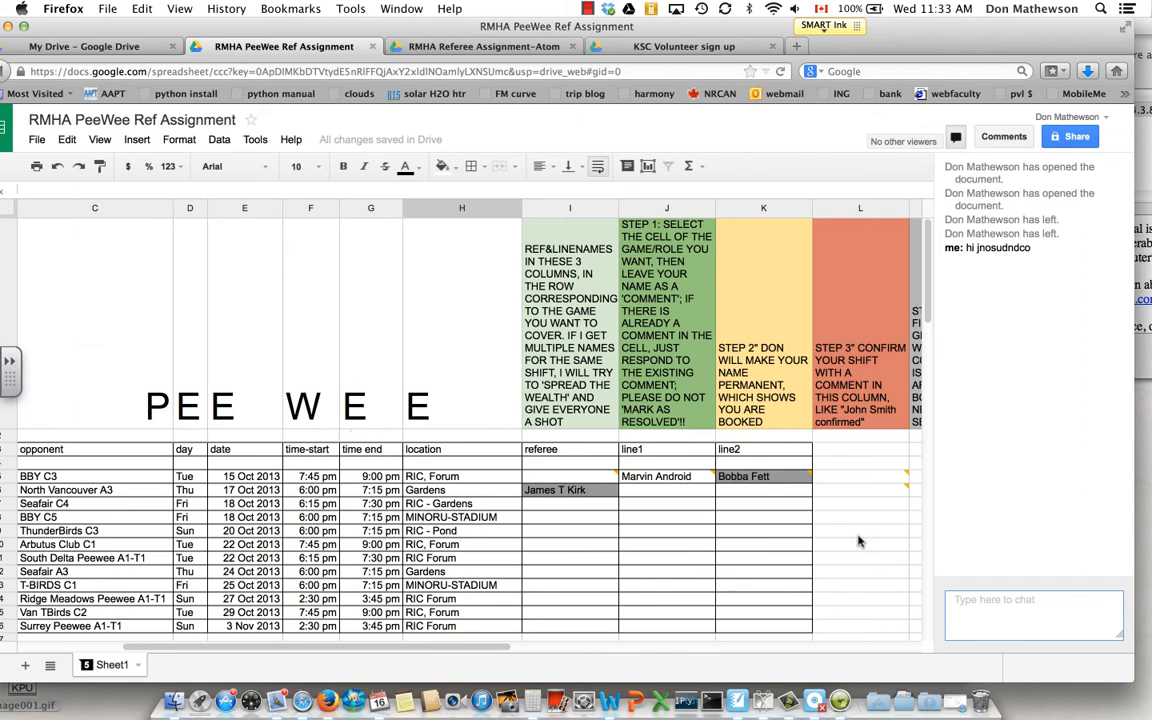
{"action": "mouse_move", "coordinate": [835, 490]}
{"action": "left_click", "coordinate": [587, 9]}
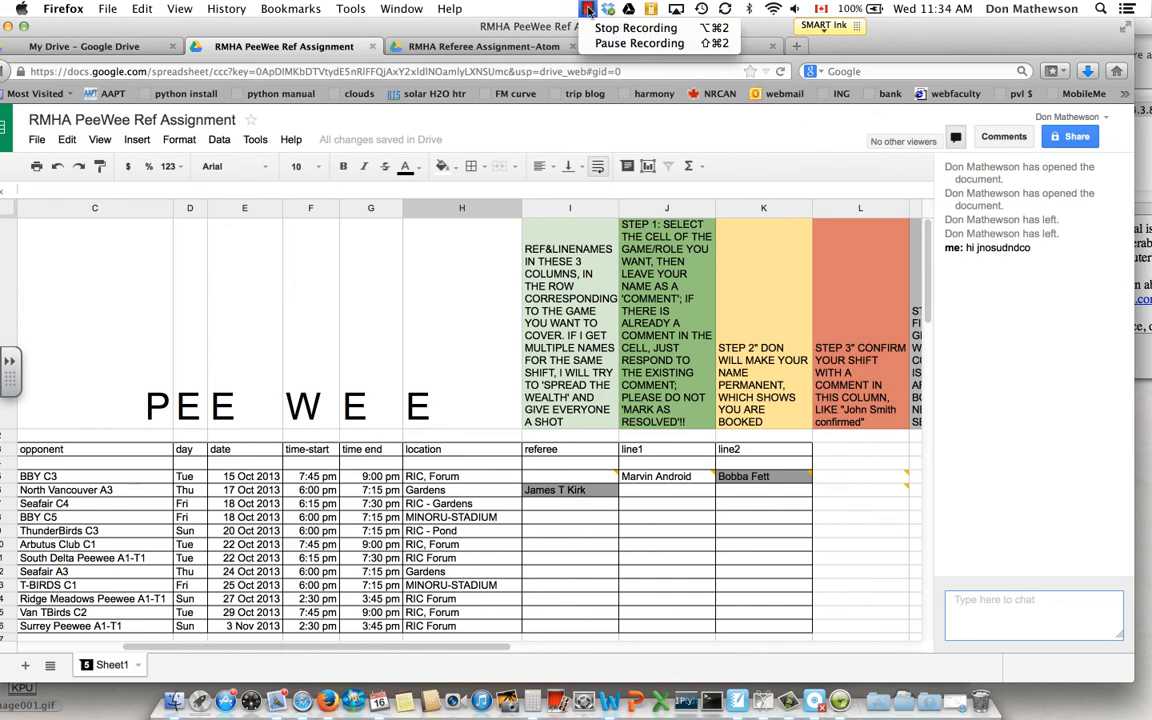